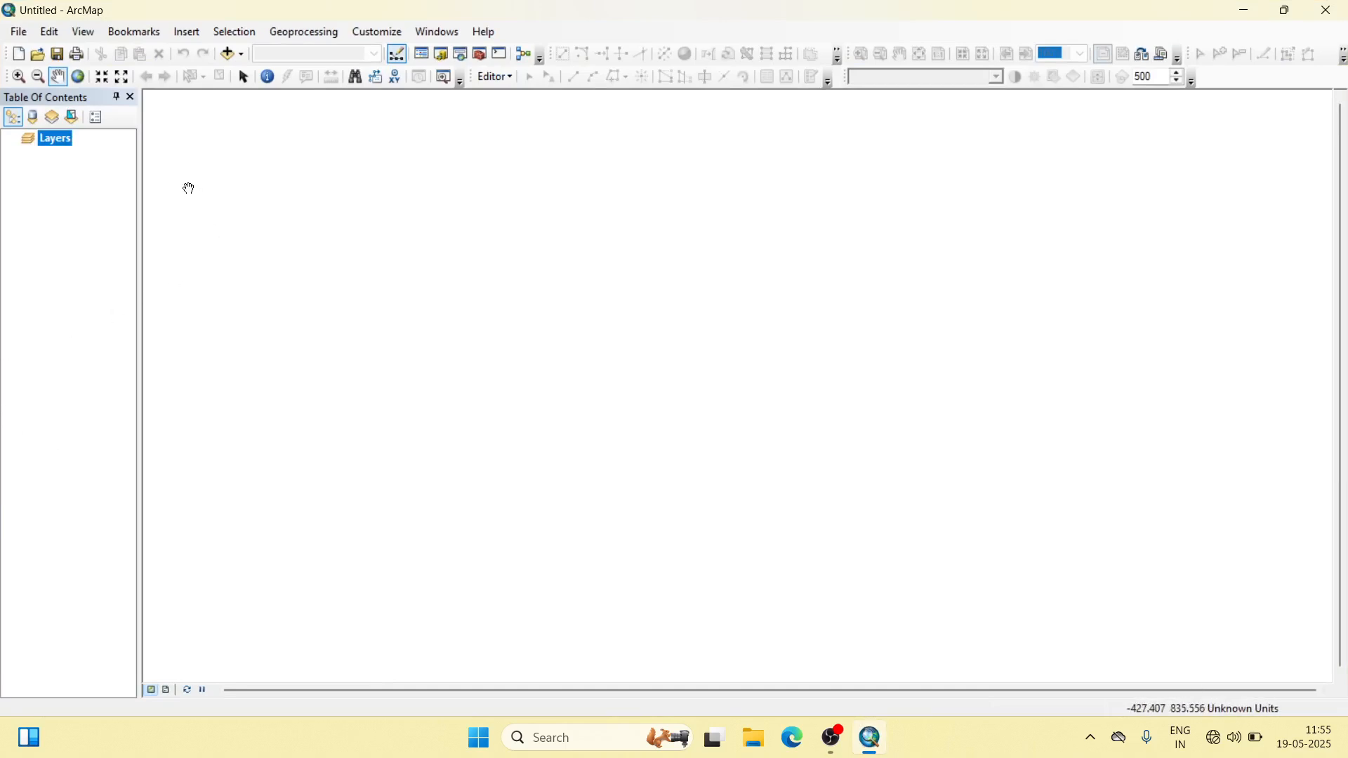
- Start adding data and connect to the kullu_clip folder inside the 190525 folder on the Desktop
click(241, 54)
click(254, 77)
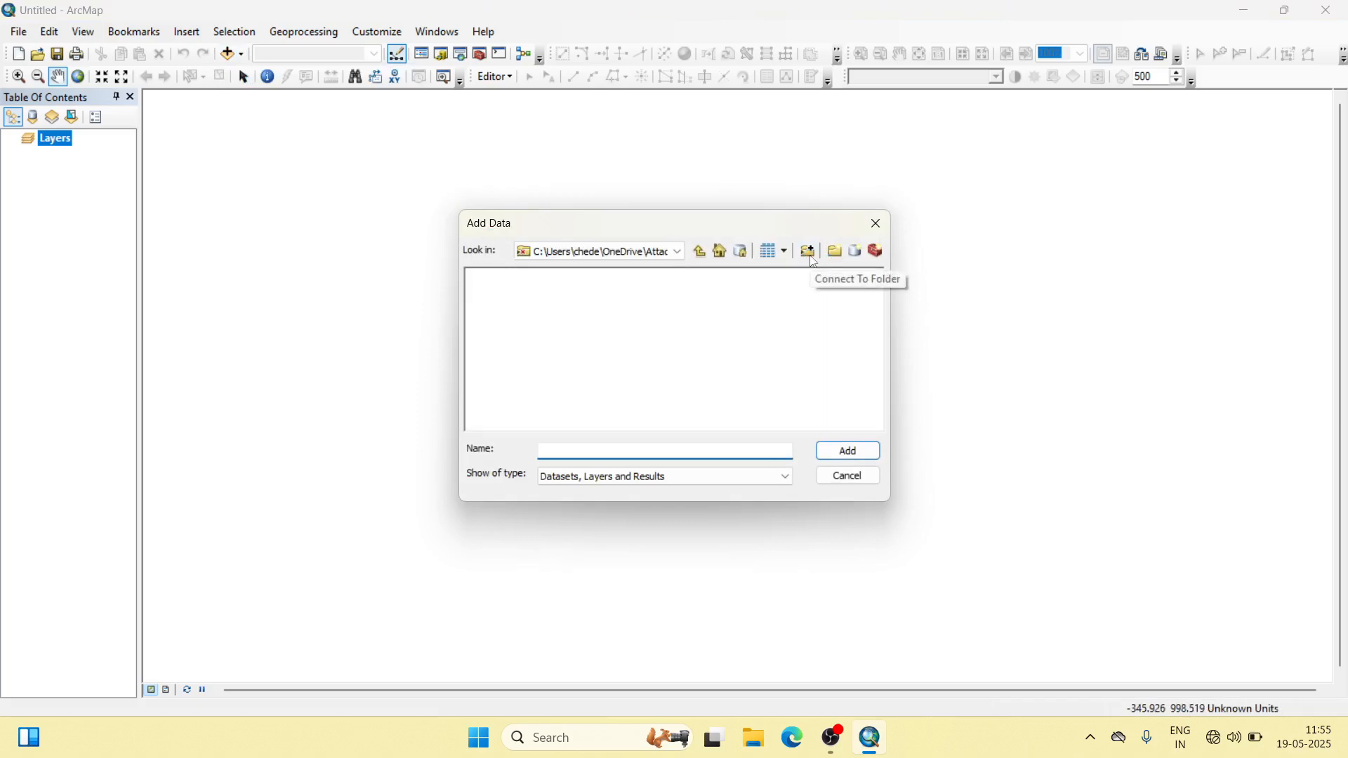
click(810, 257)
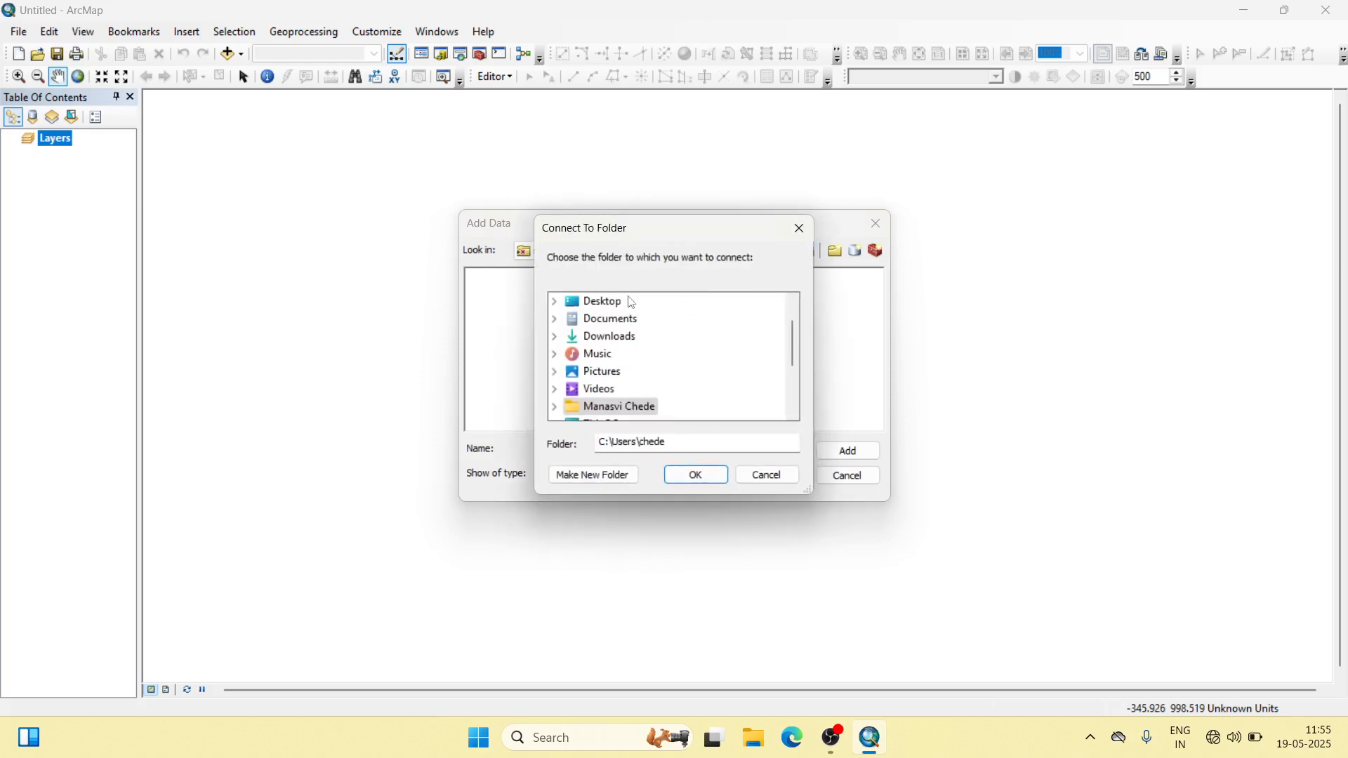
double_click(613, 304)
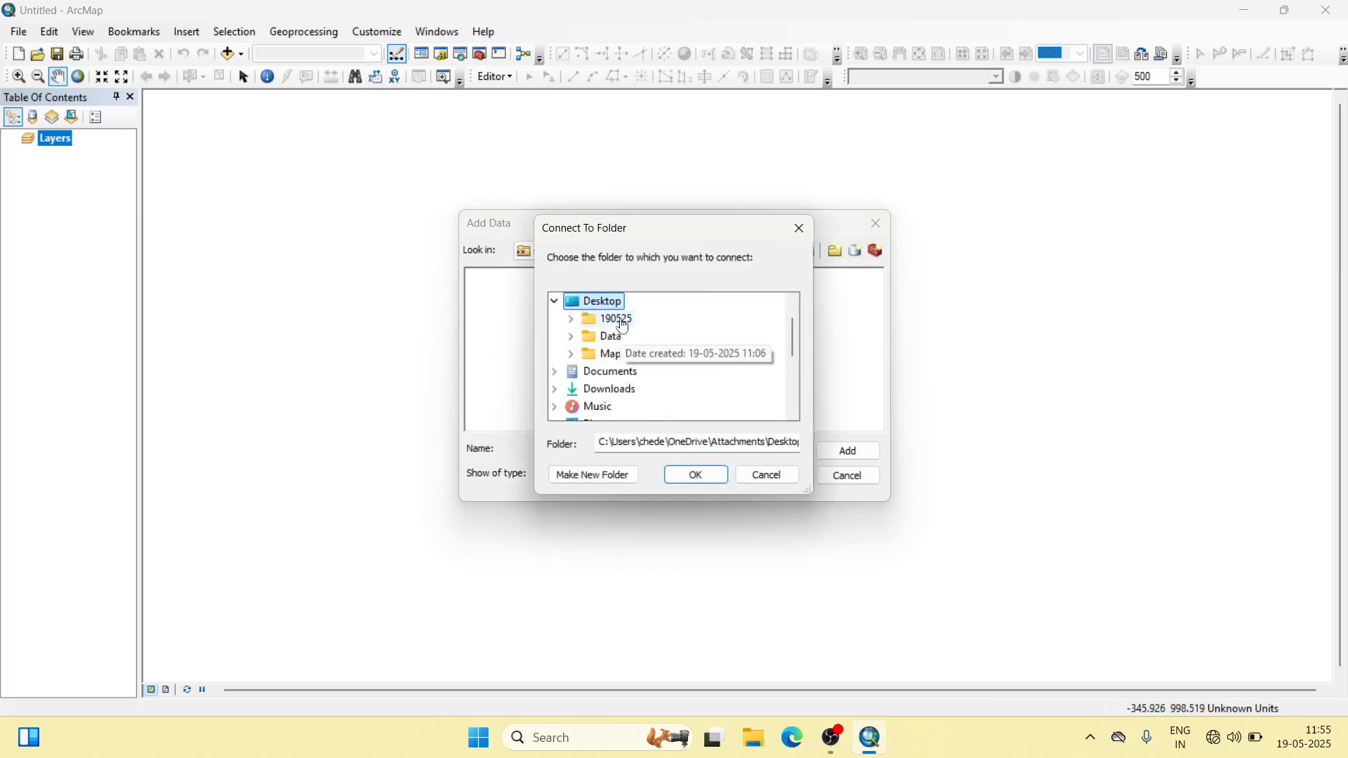
double_click(609, 319)
double_click(643, 355)
click(688, 476)
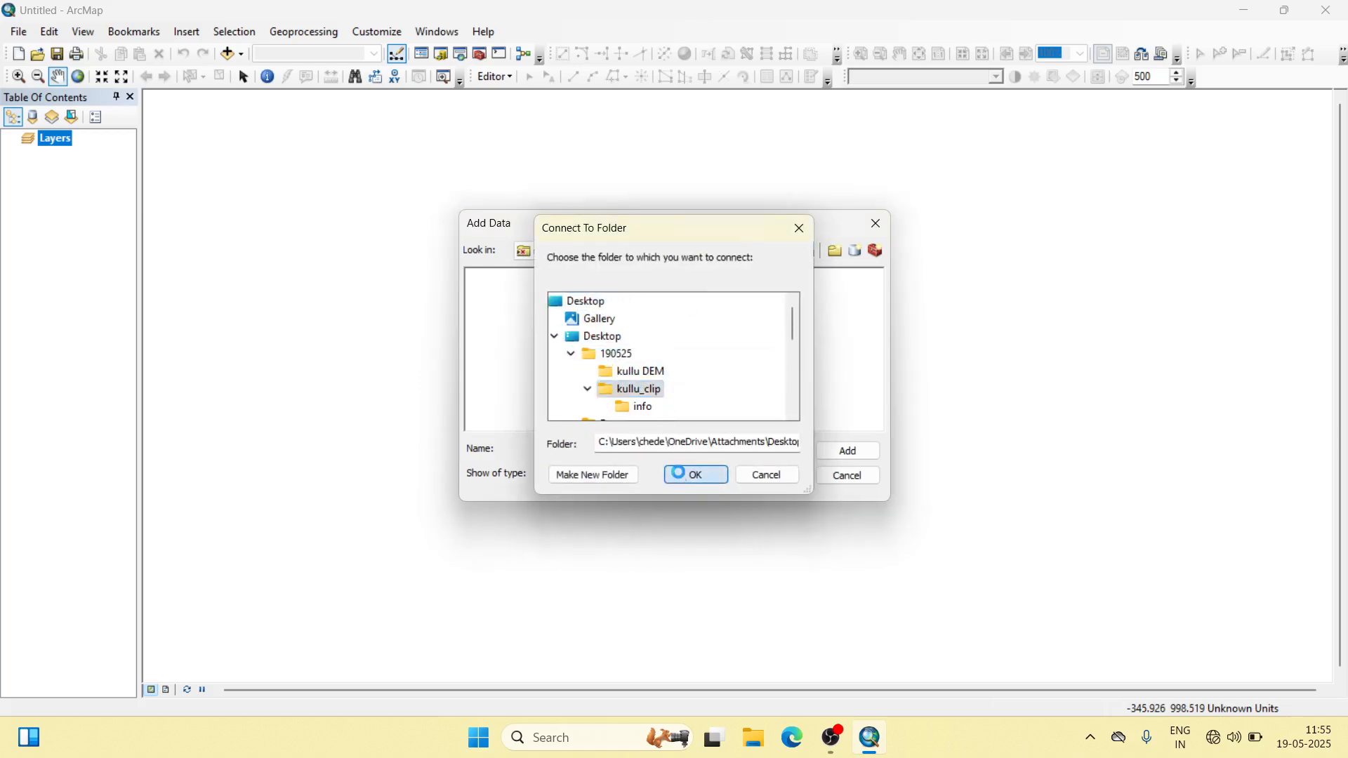
- Add the Kullu_clip.tif elevation raster to the map
click(521, 279)
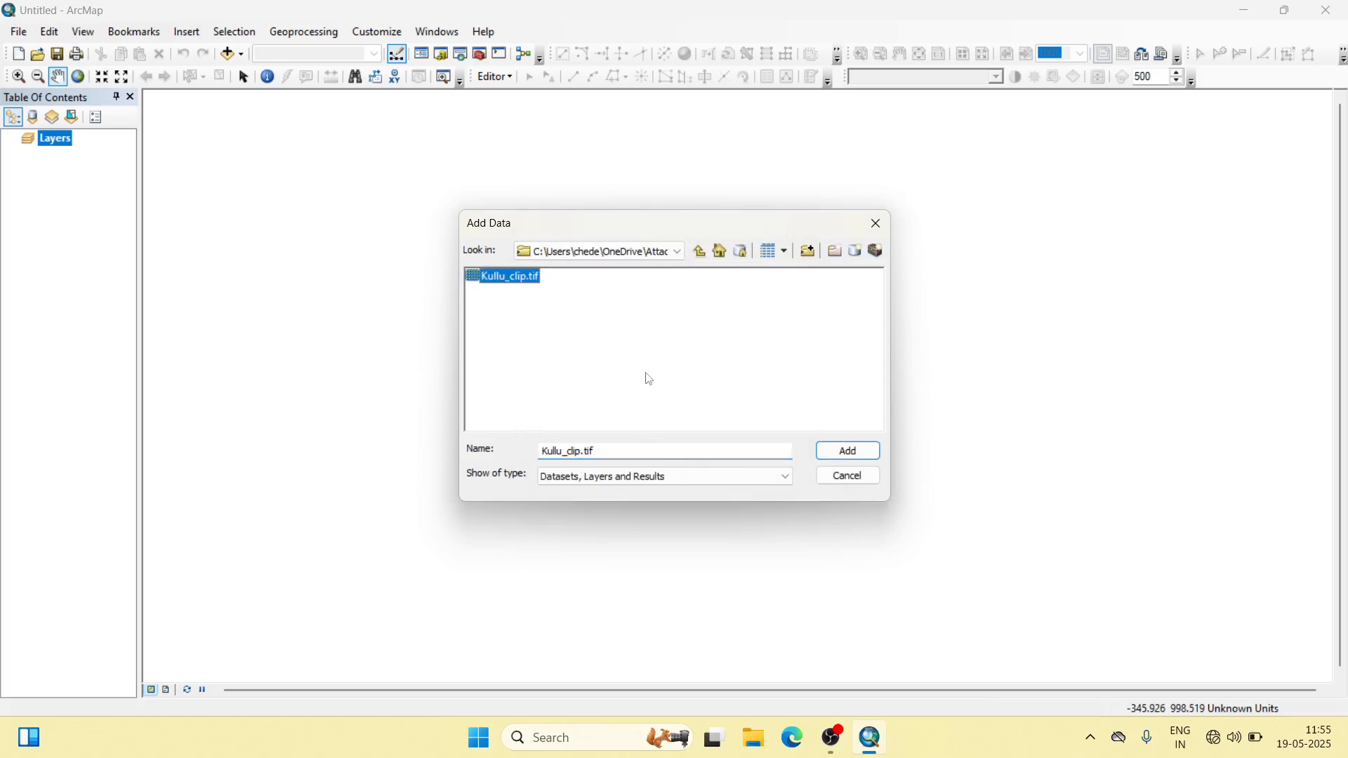
click(849, 454)
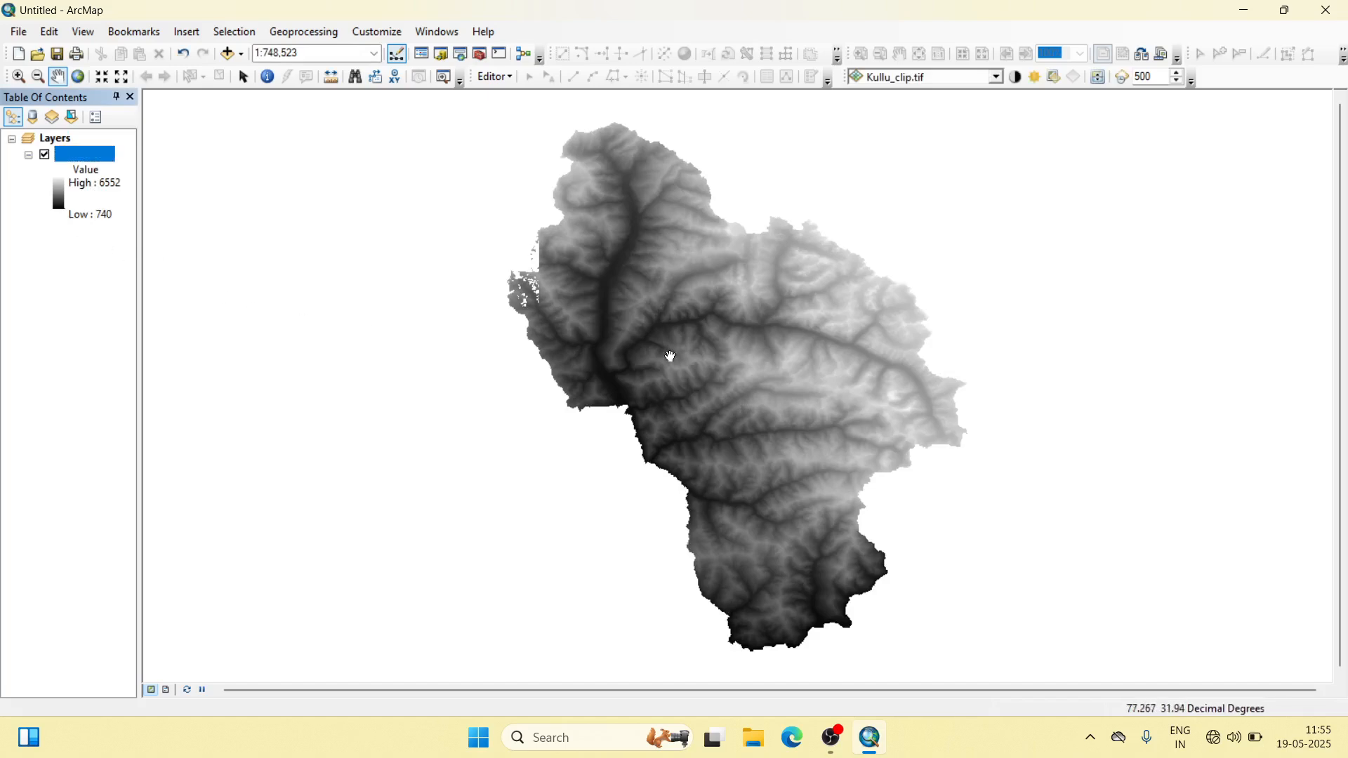
drag(668, 355, 642, 349)
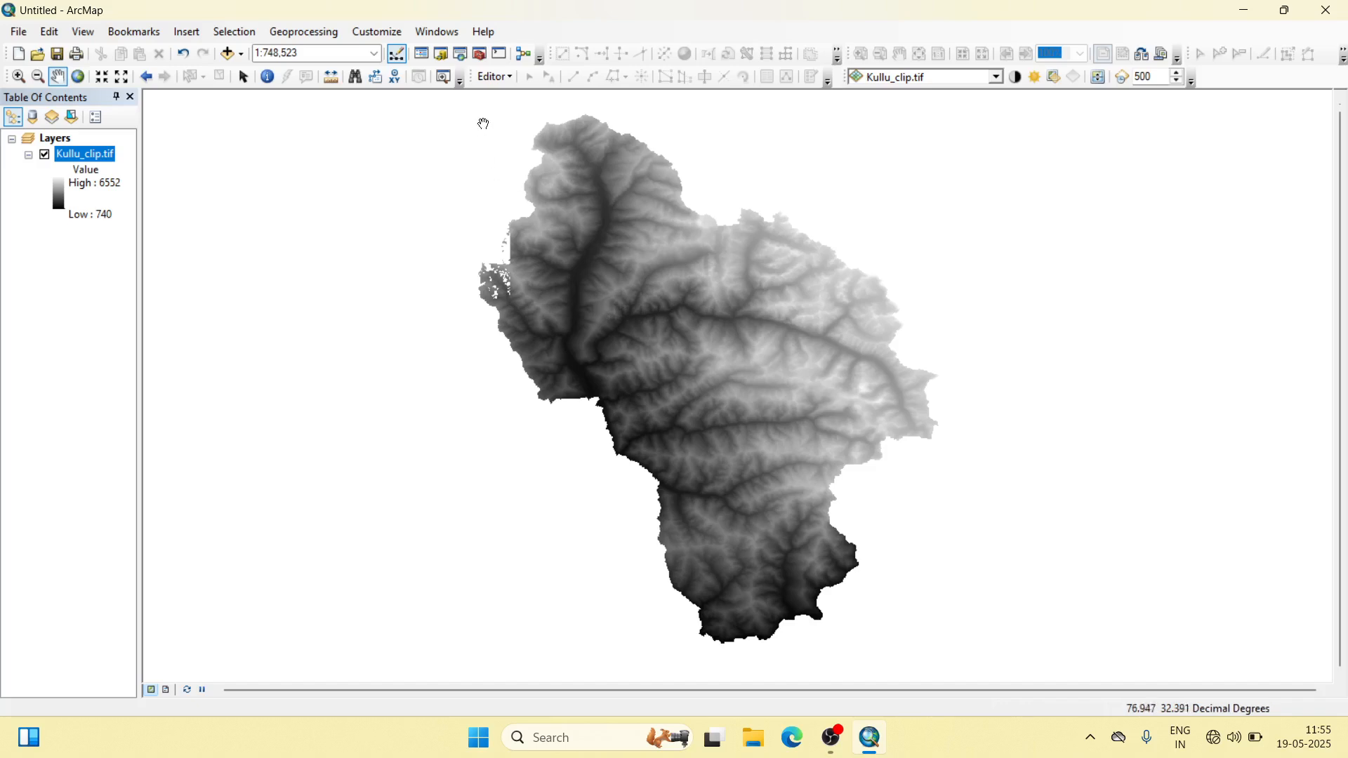
- Open the Fill tool from the Spatial Analyst hydrology tools and set Kullu_clip.tif as its input surface raster
click(479, 56)
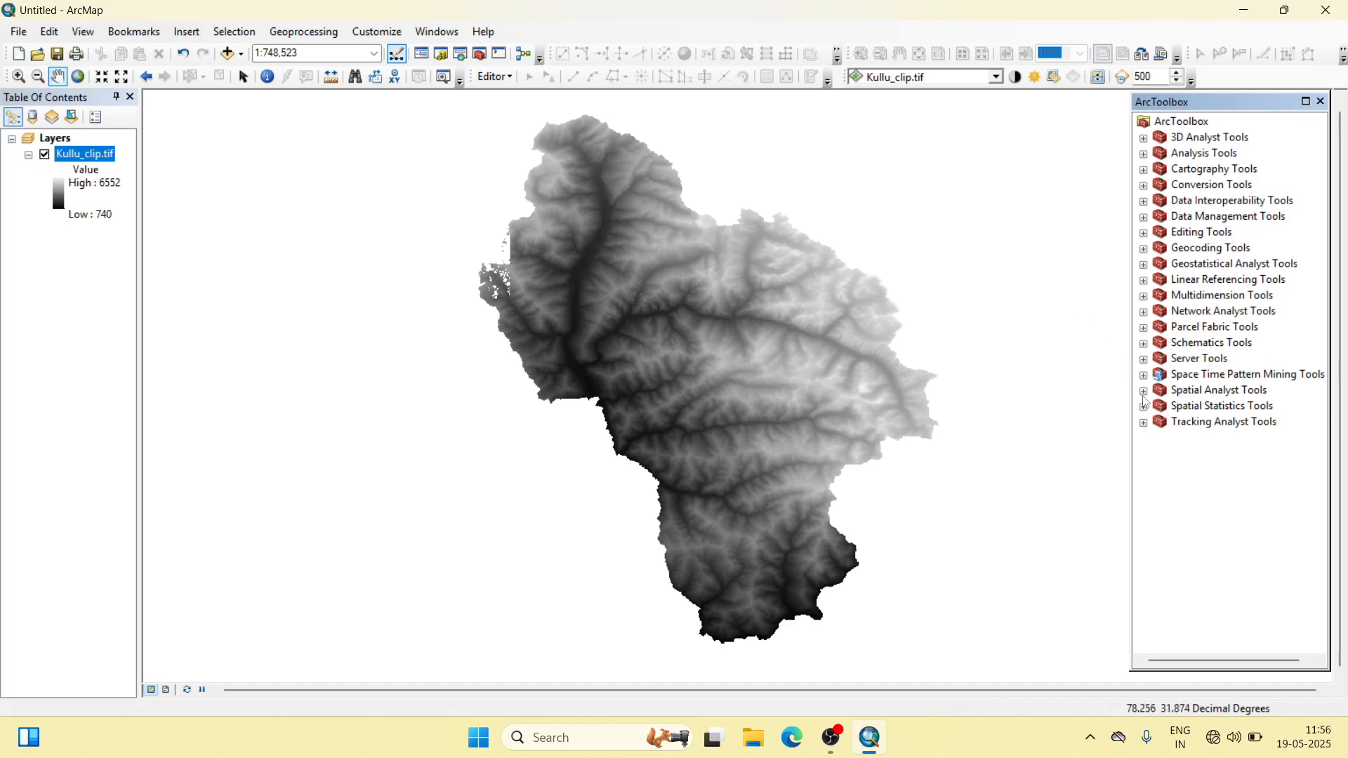
click(1220, 397)
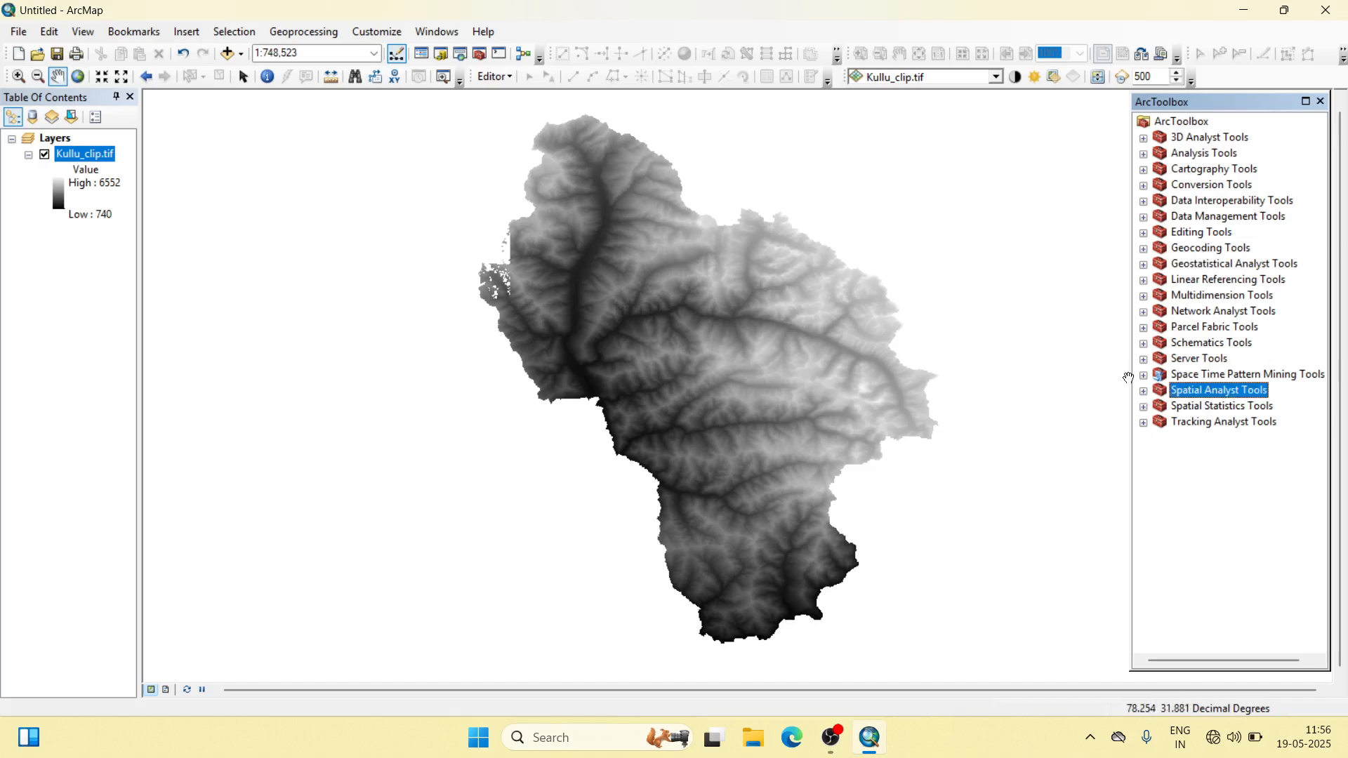
click(1143, 391)
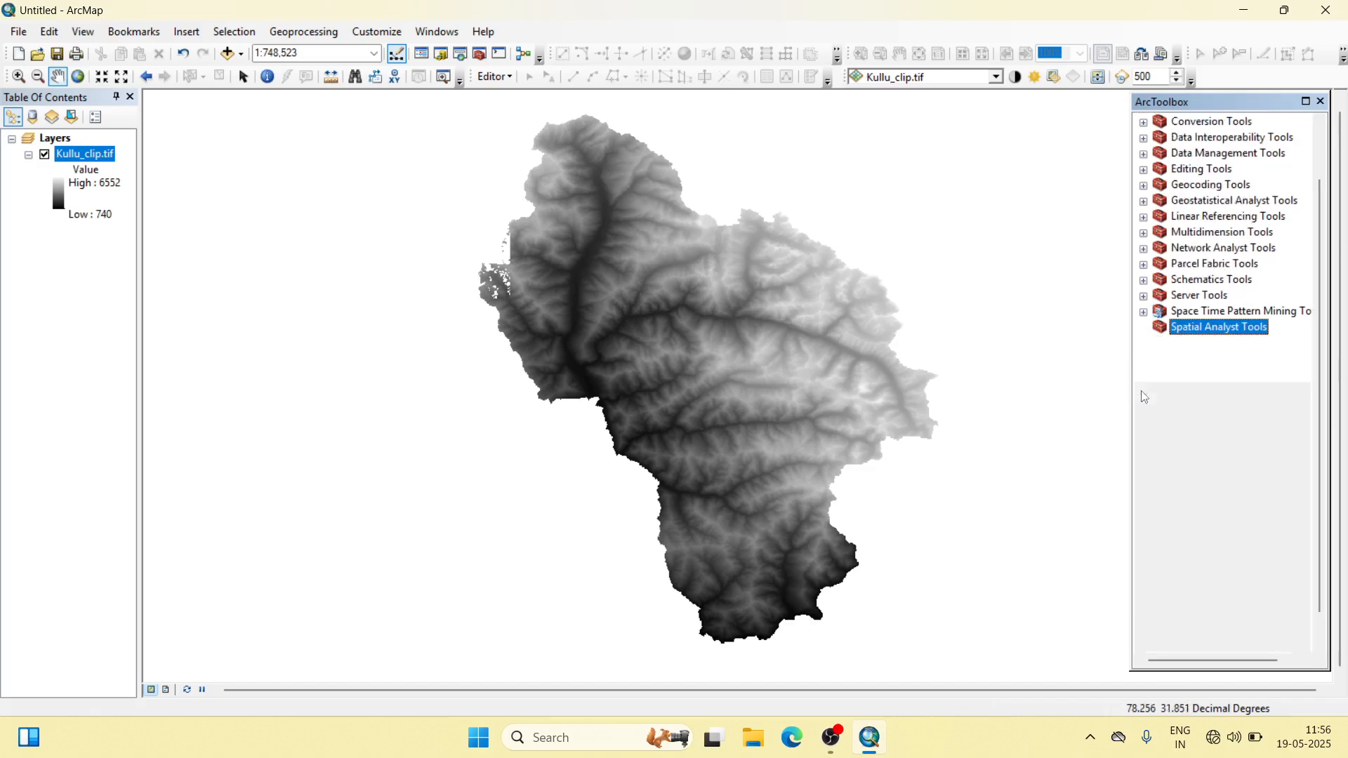
click(1204, 435)
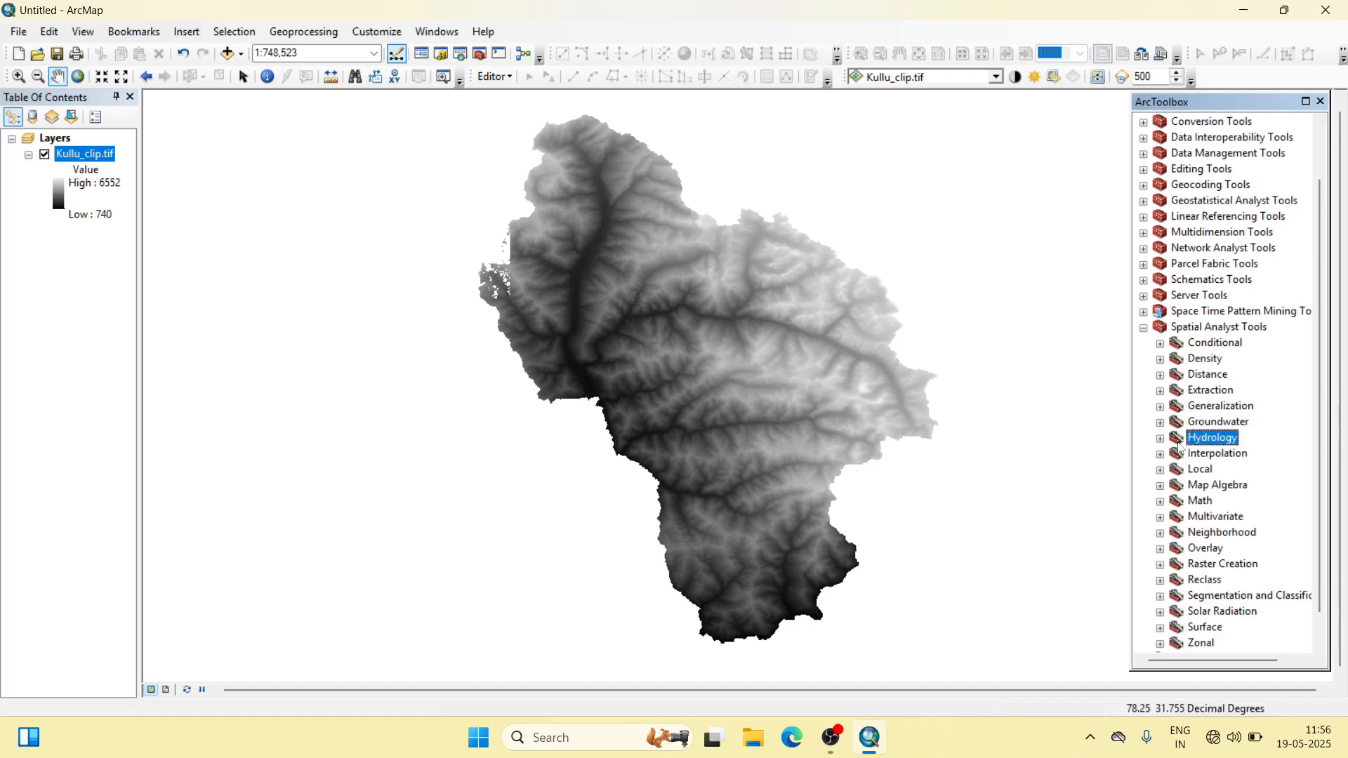
click(1160, 439)
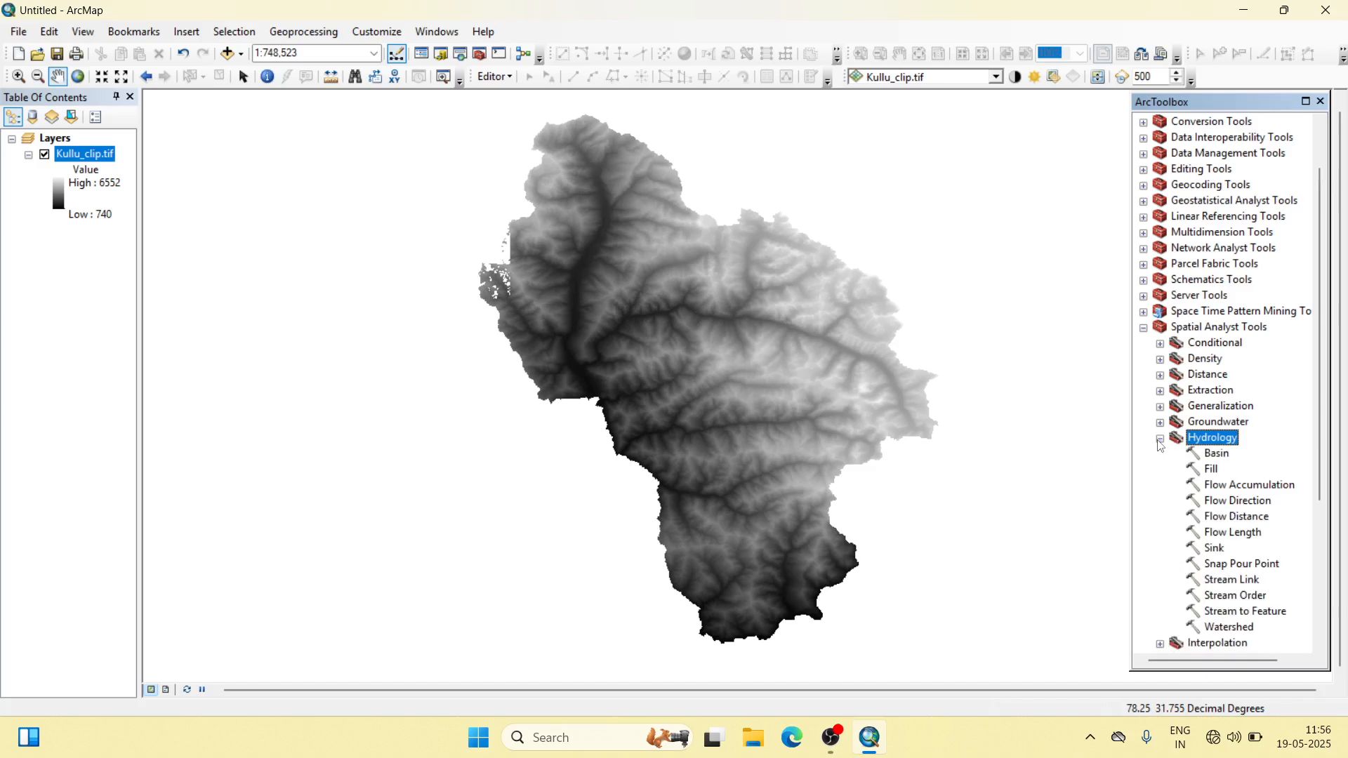
click(1216, 472)
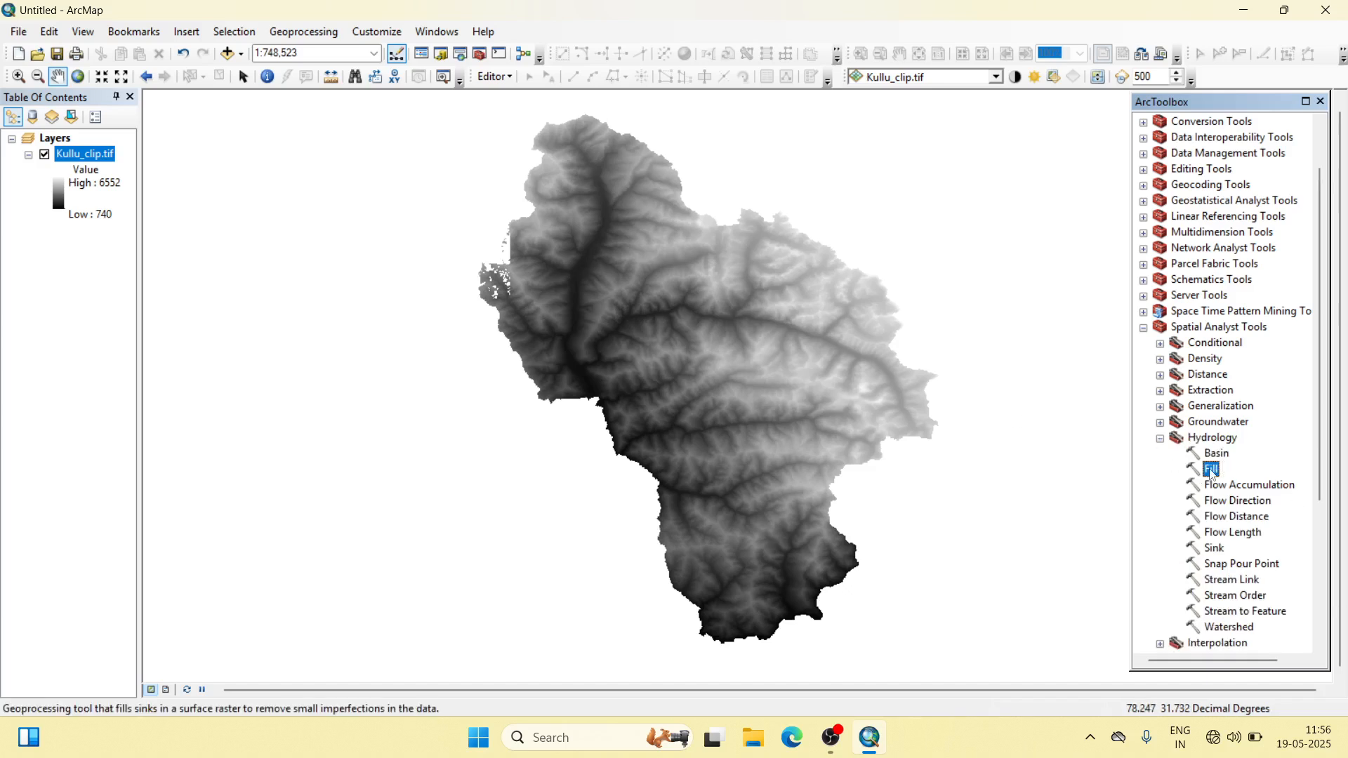
double_click(1211, 474)
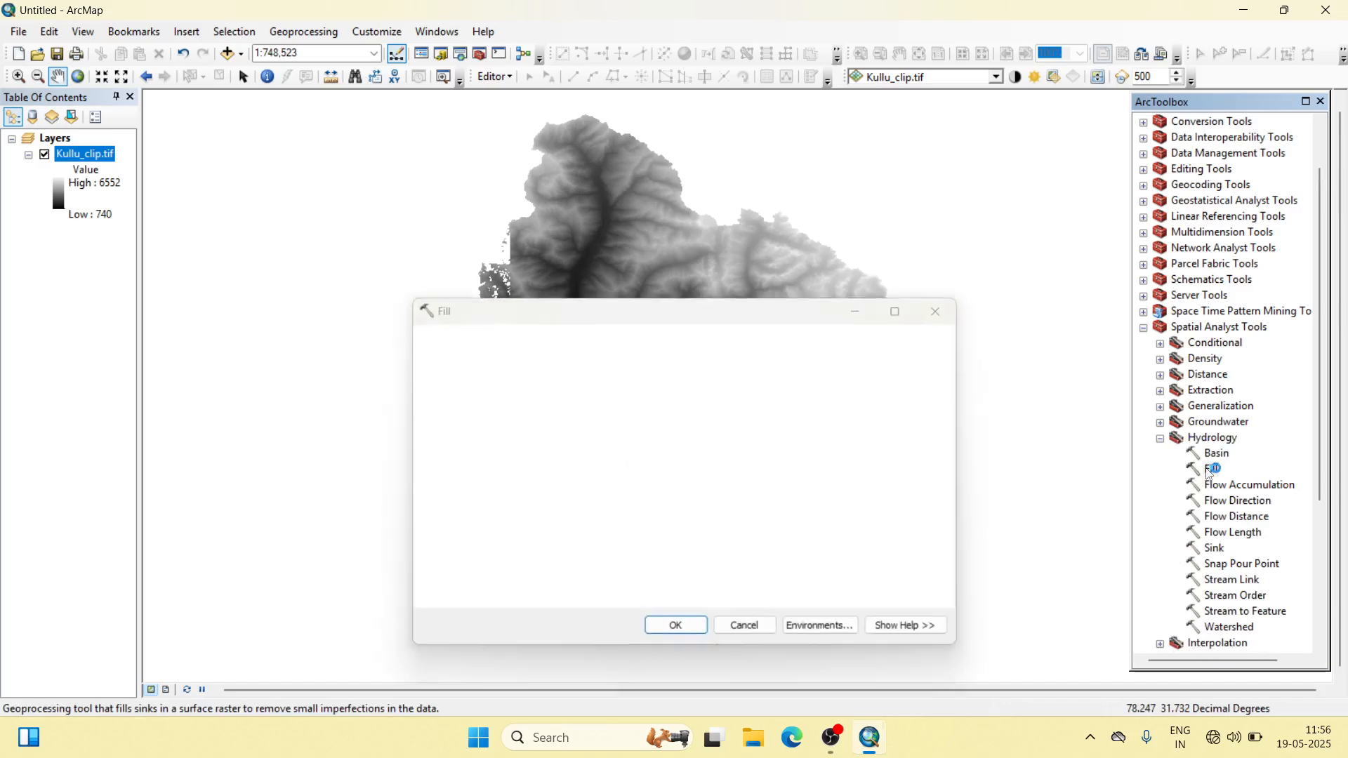
click(897, 360)
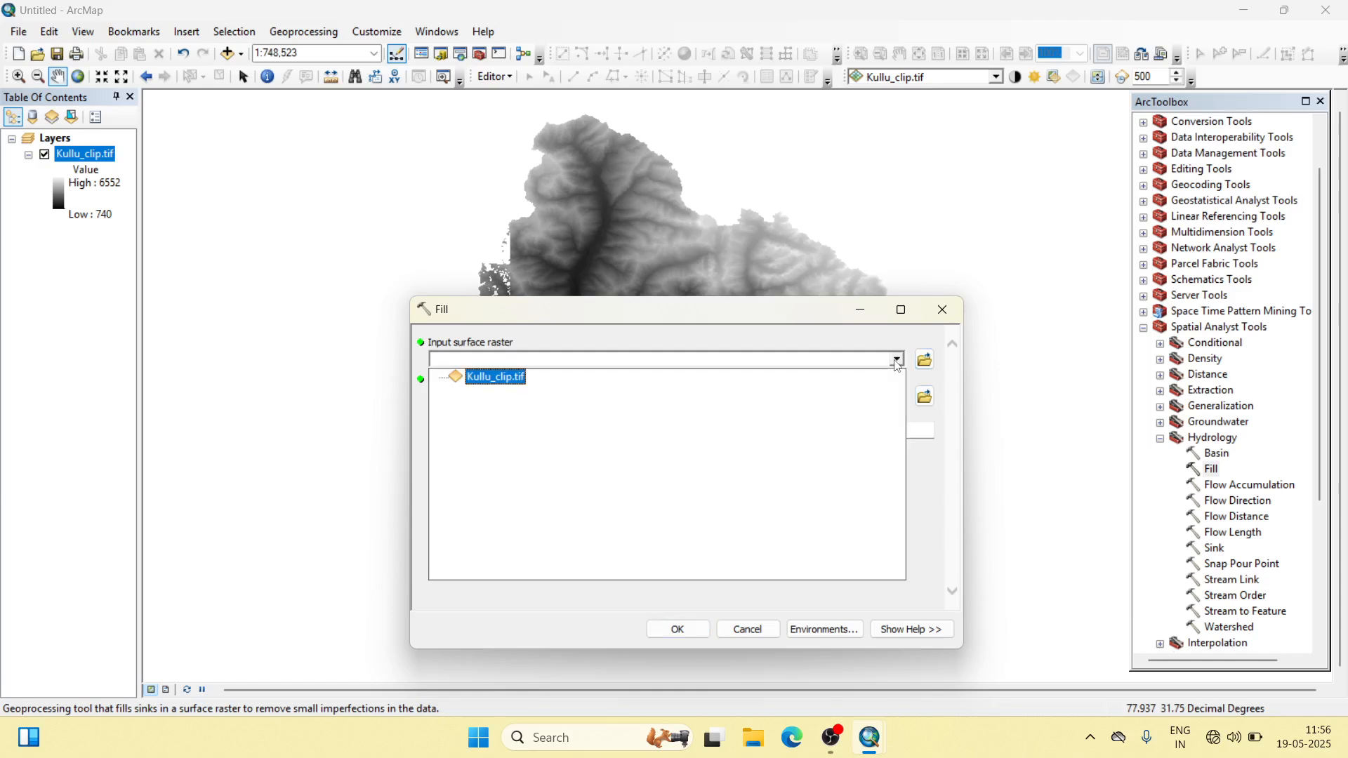
click(523, 378)
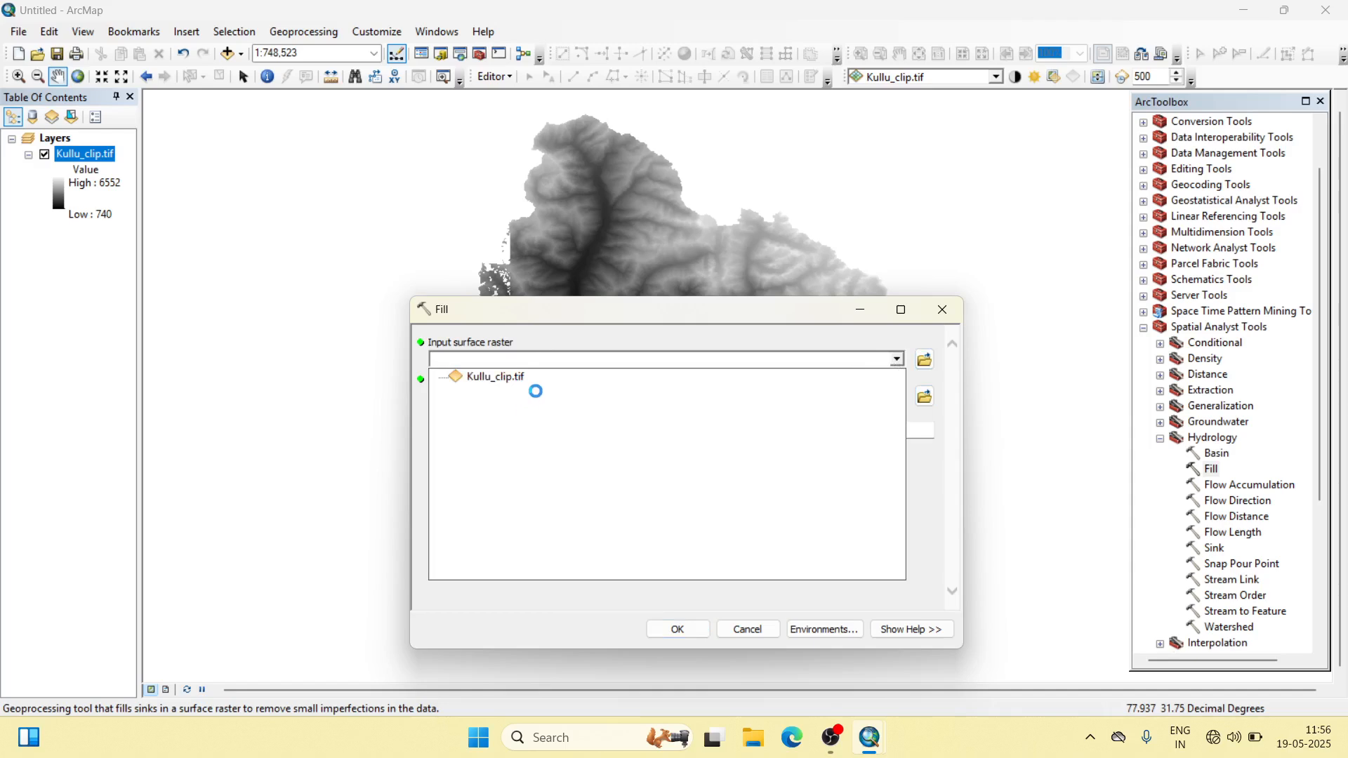
- Save the output surface raster as Fill in the Desktop folder 190525 and run the Fill tool
click(916, 403)
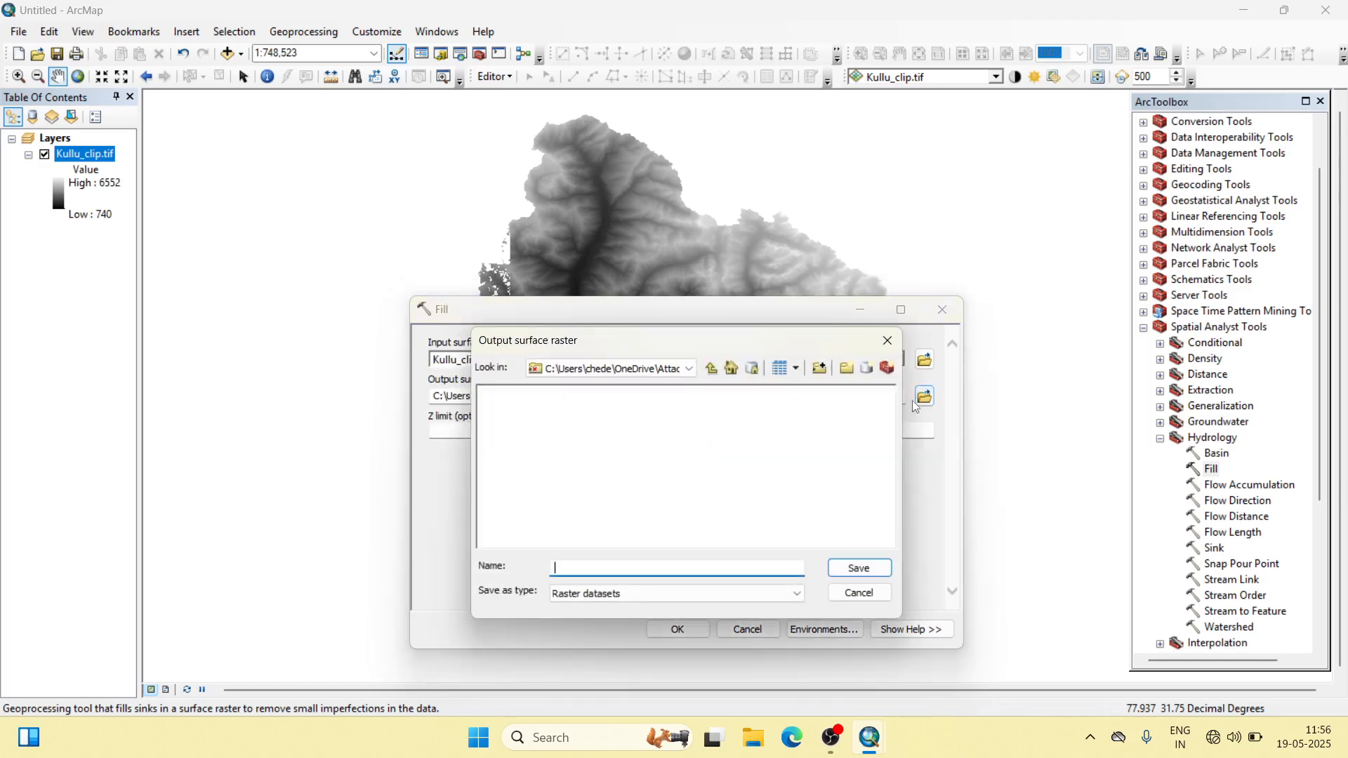
click(819, 368)
double_click(601, 301)
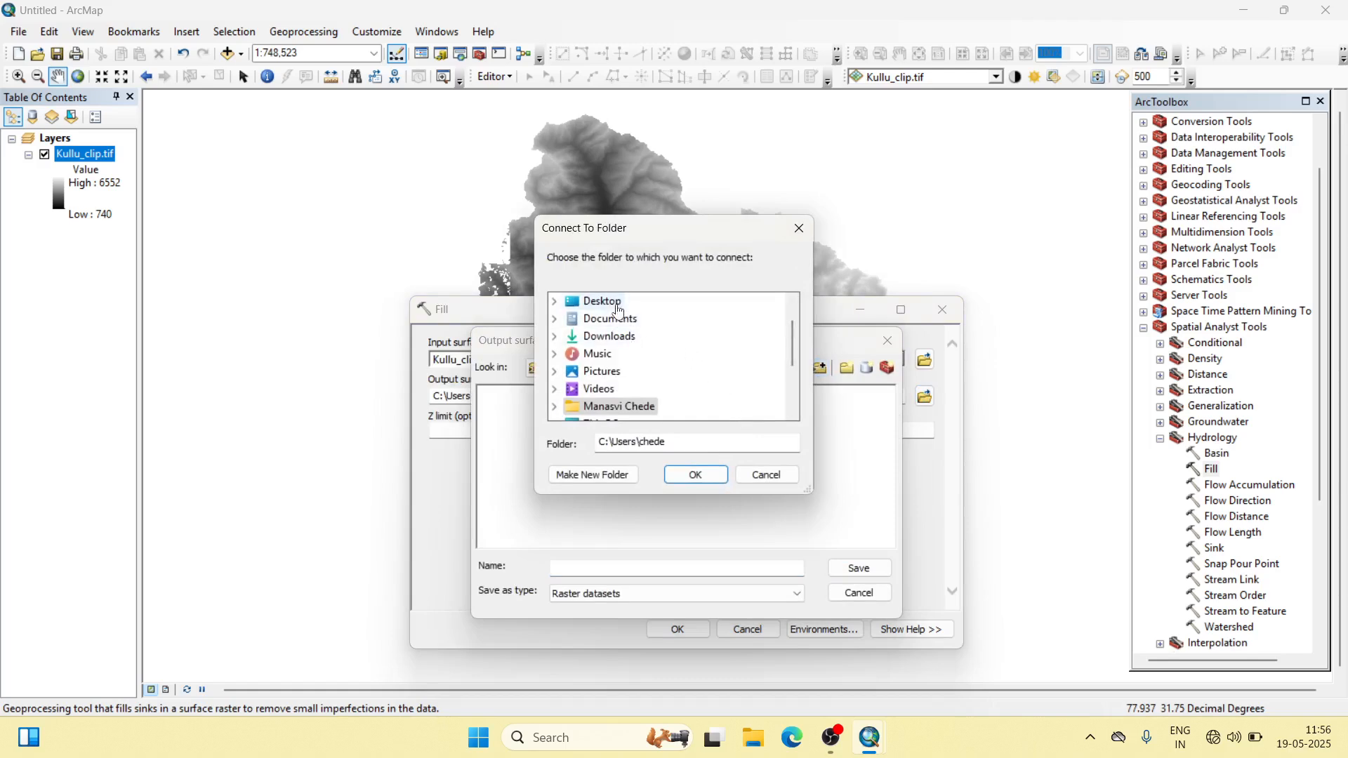
double_click(609, 318)
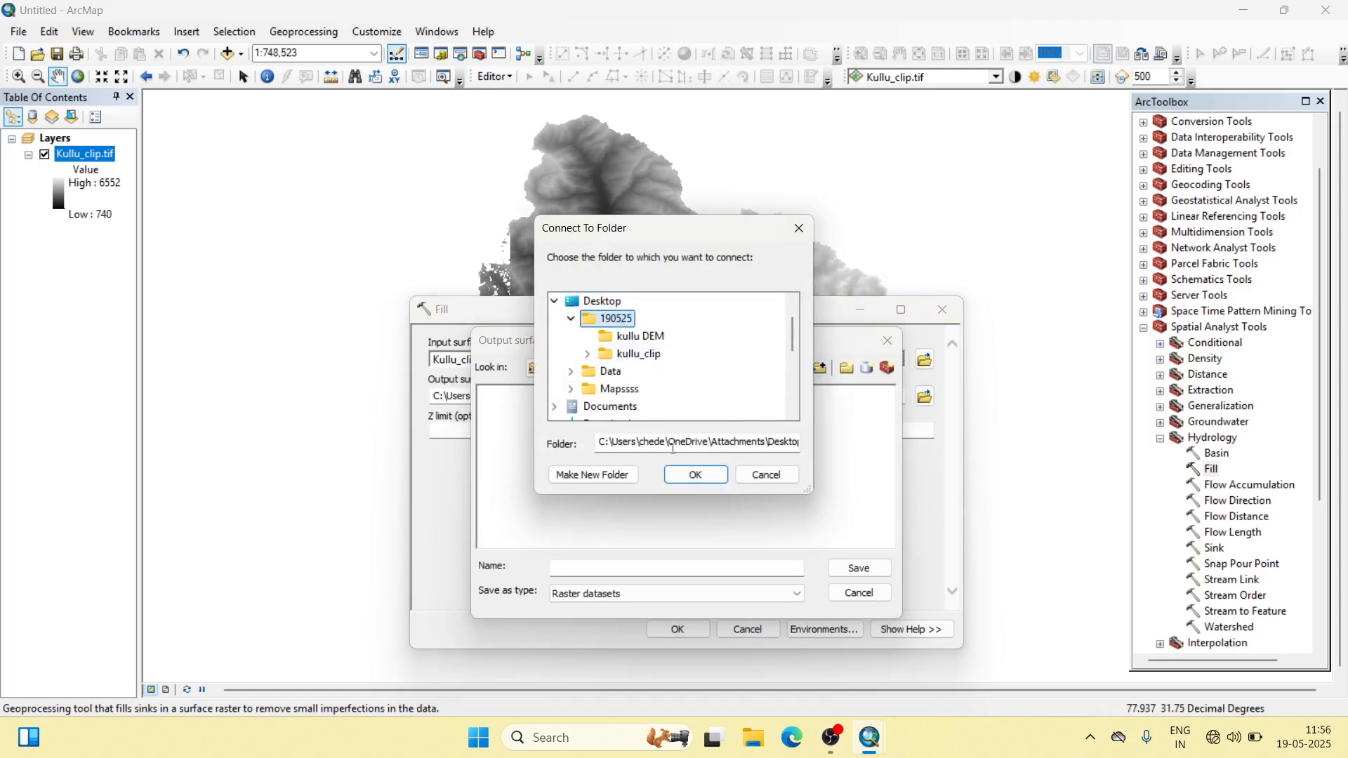
click(692, 474)
text(Fill)
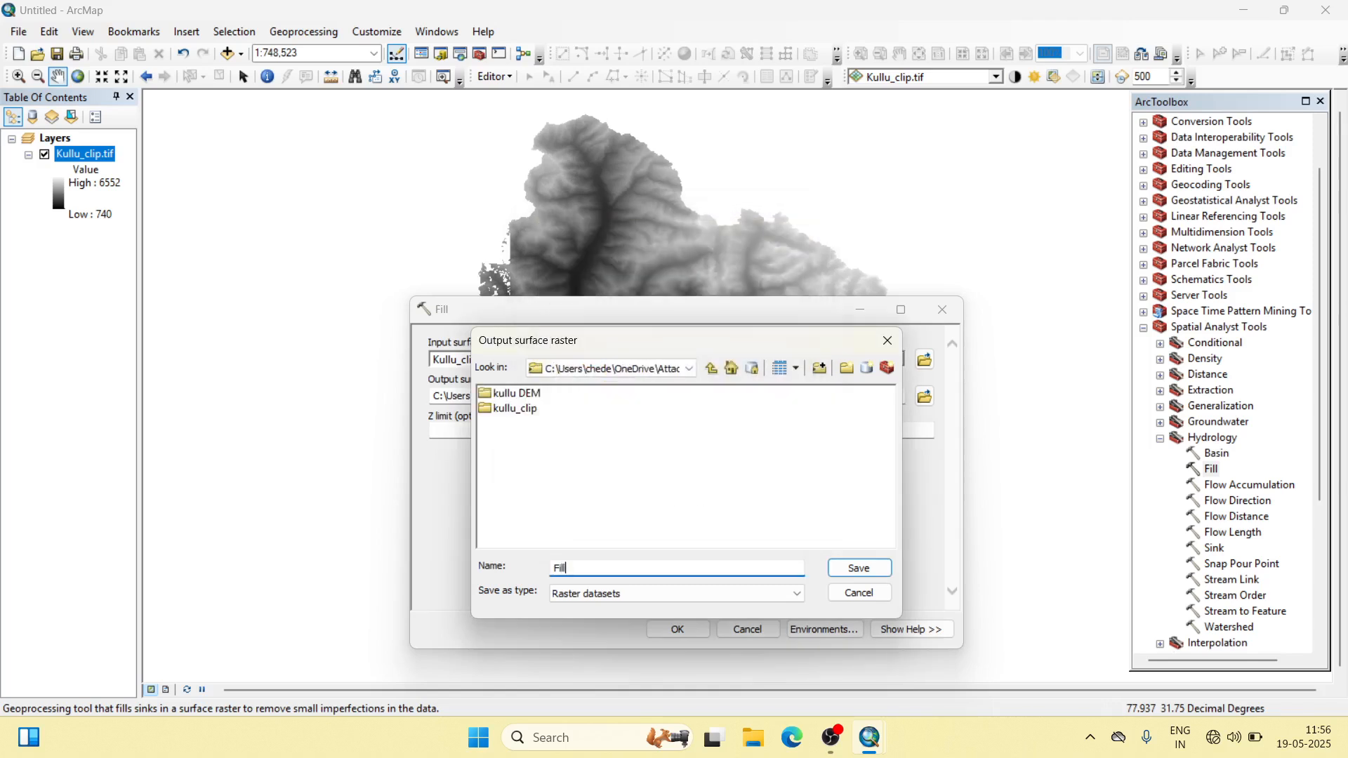
click(870, 572)
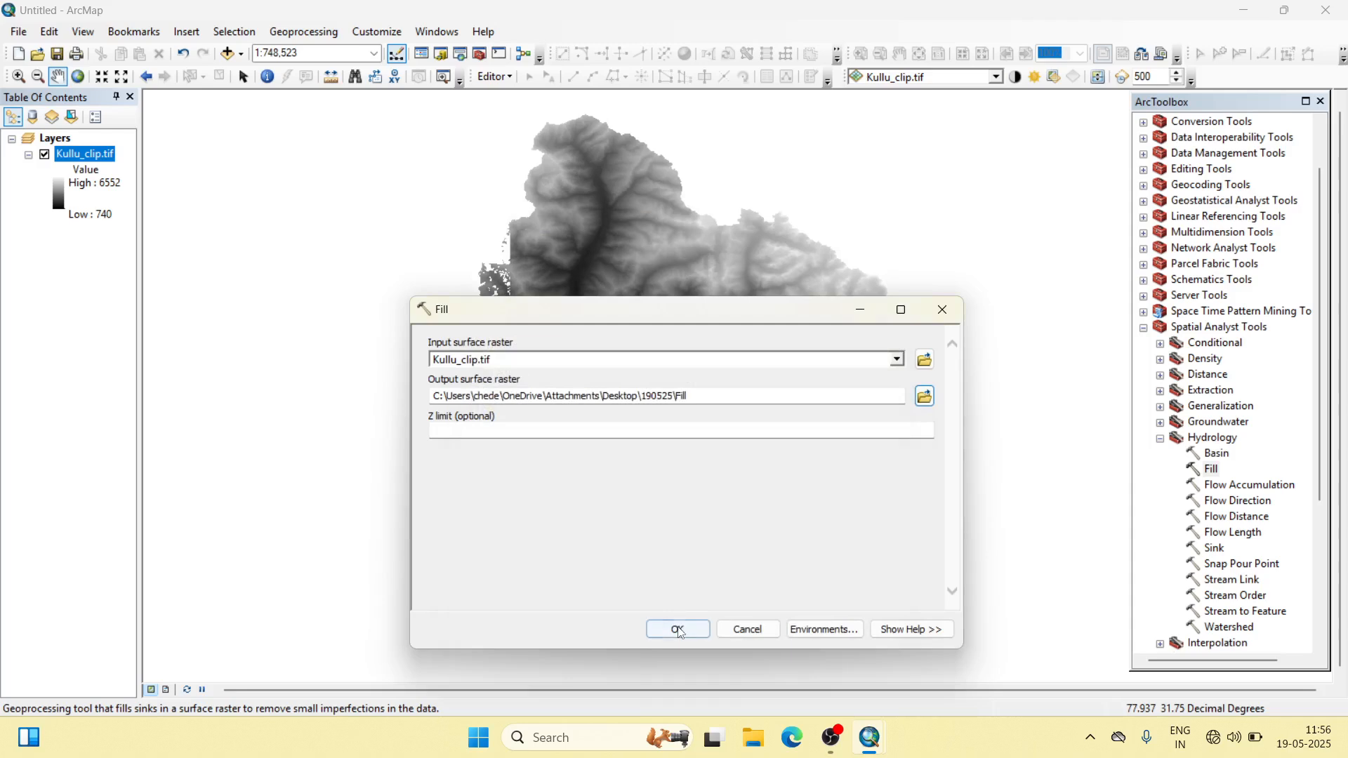
click(677, 628)
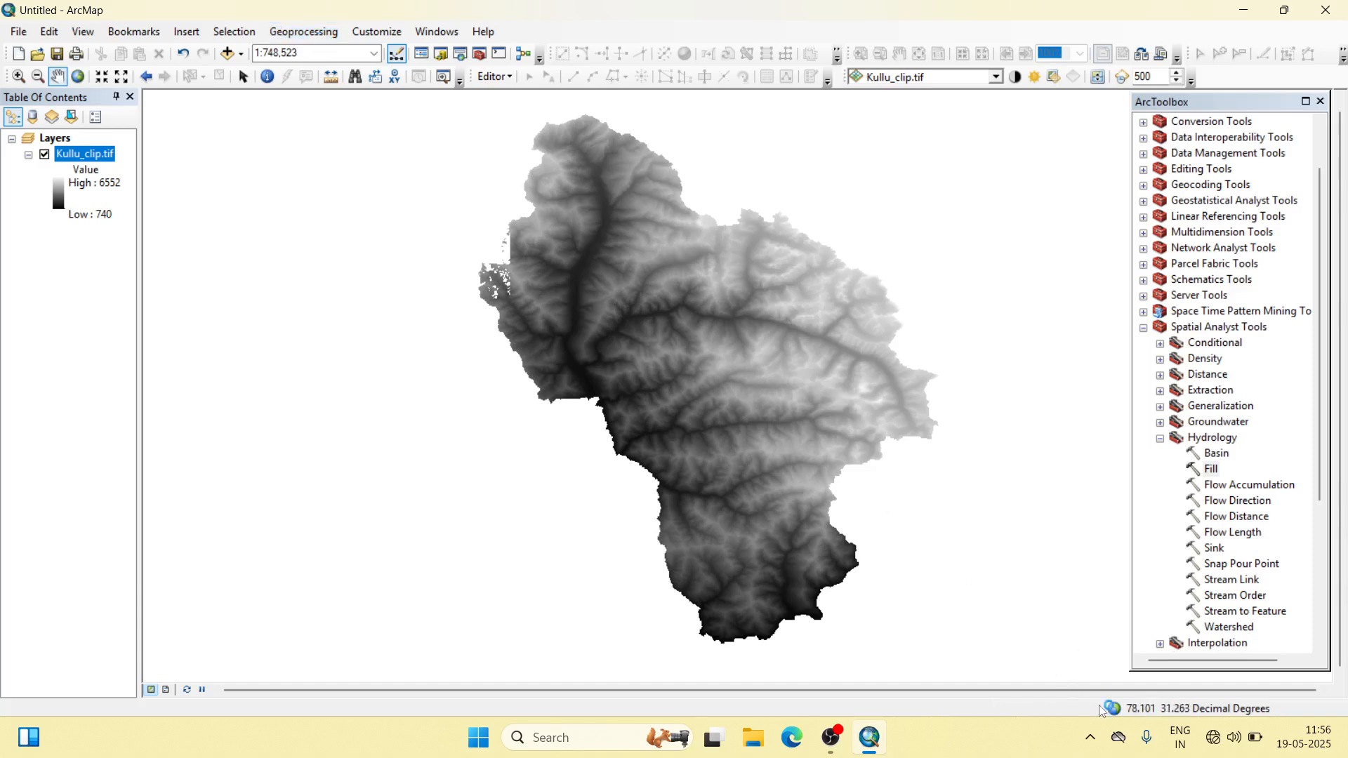
- Check the Fill run's entry and details in the current session's geoprocessing results
click(337, 39)
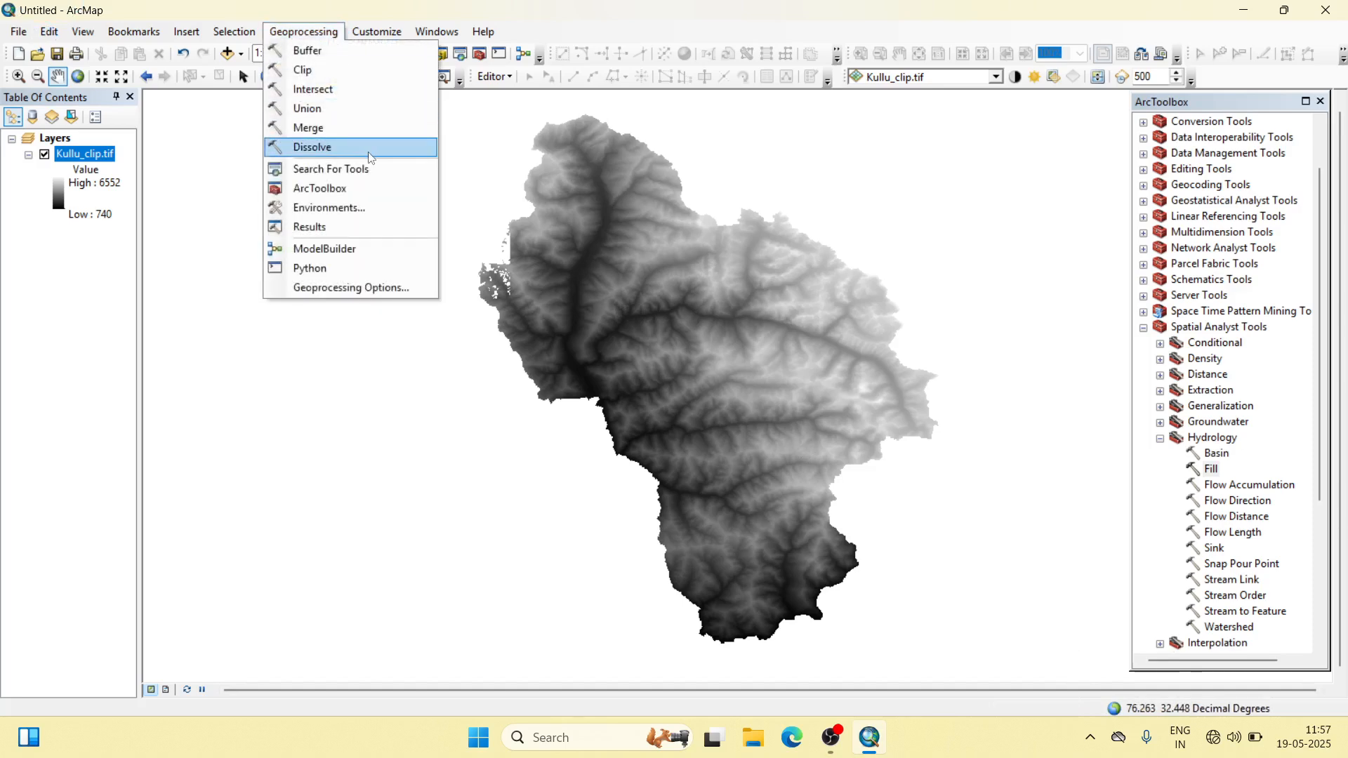
click(358, 225)
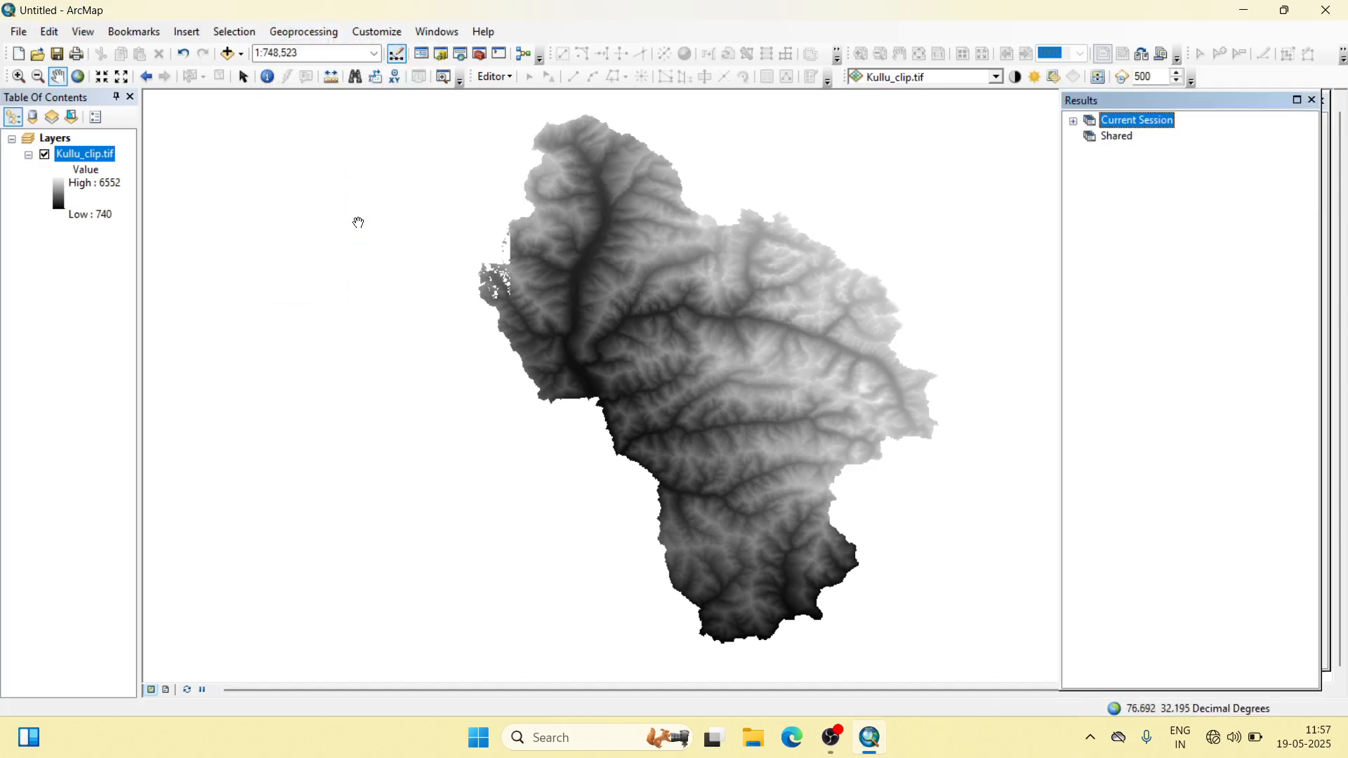
click(1074, 121)
click(1090, 137)
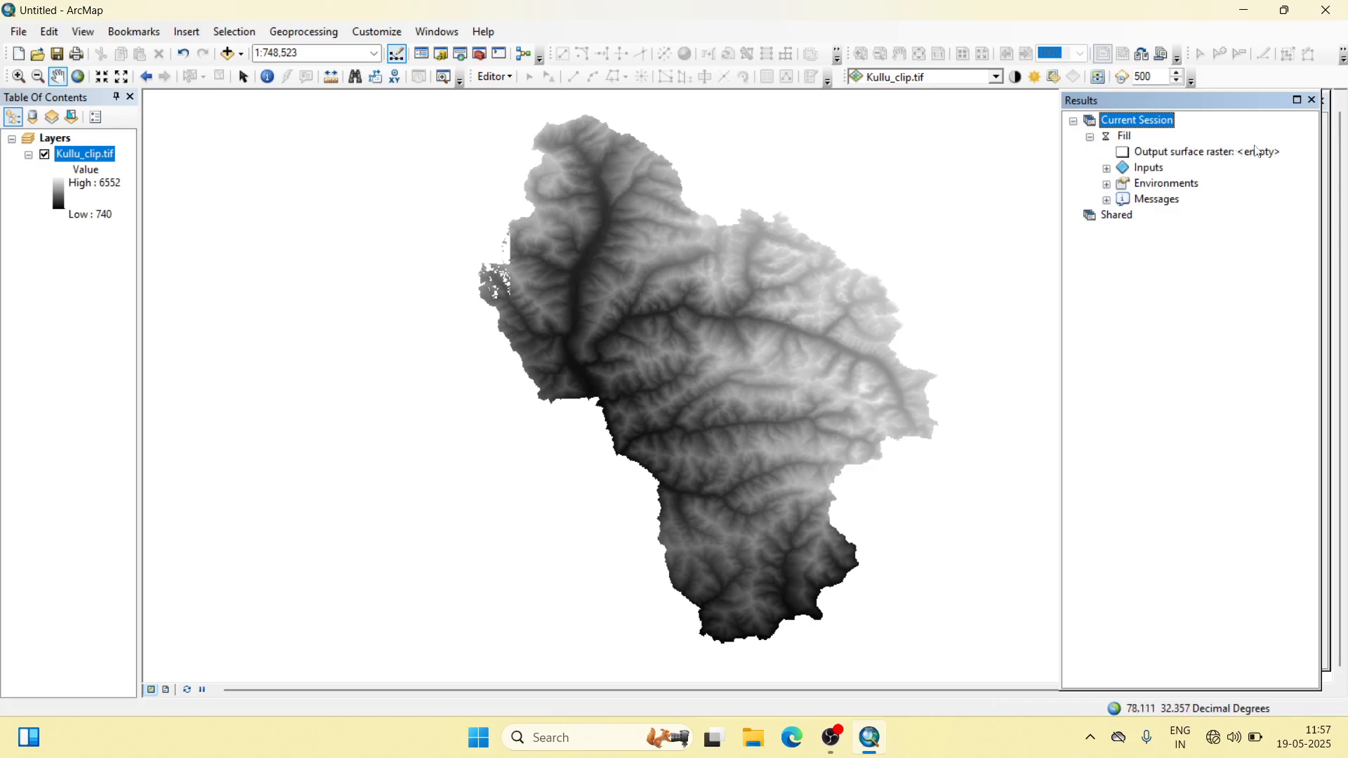
click(1311, 100)
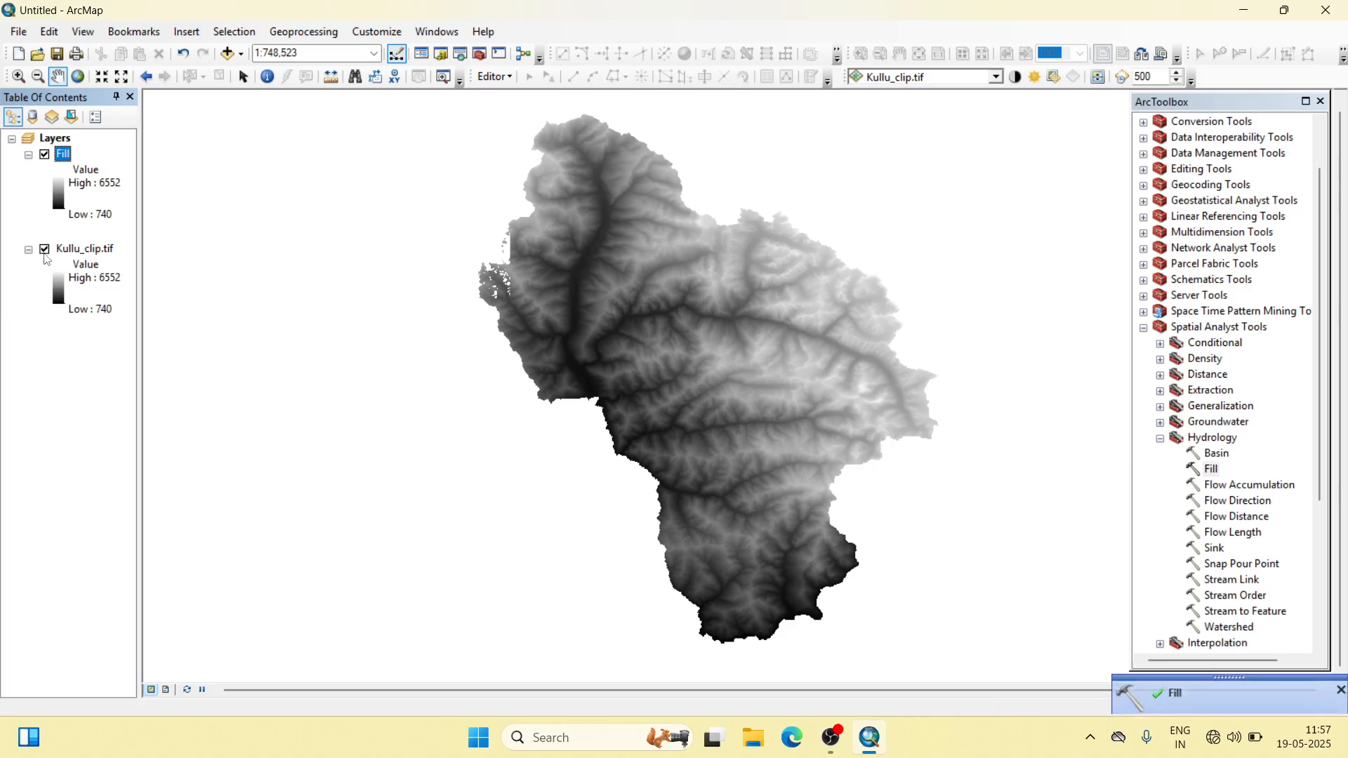
- Hide the Kullu_clip.tif layer and close the toolbox window
click(45, 250)
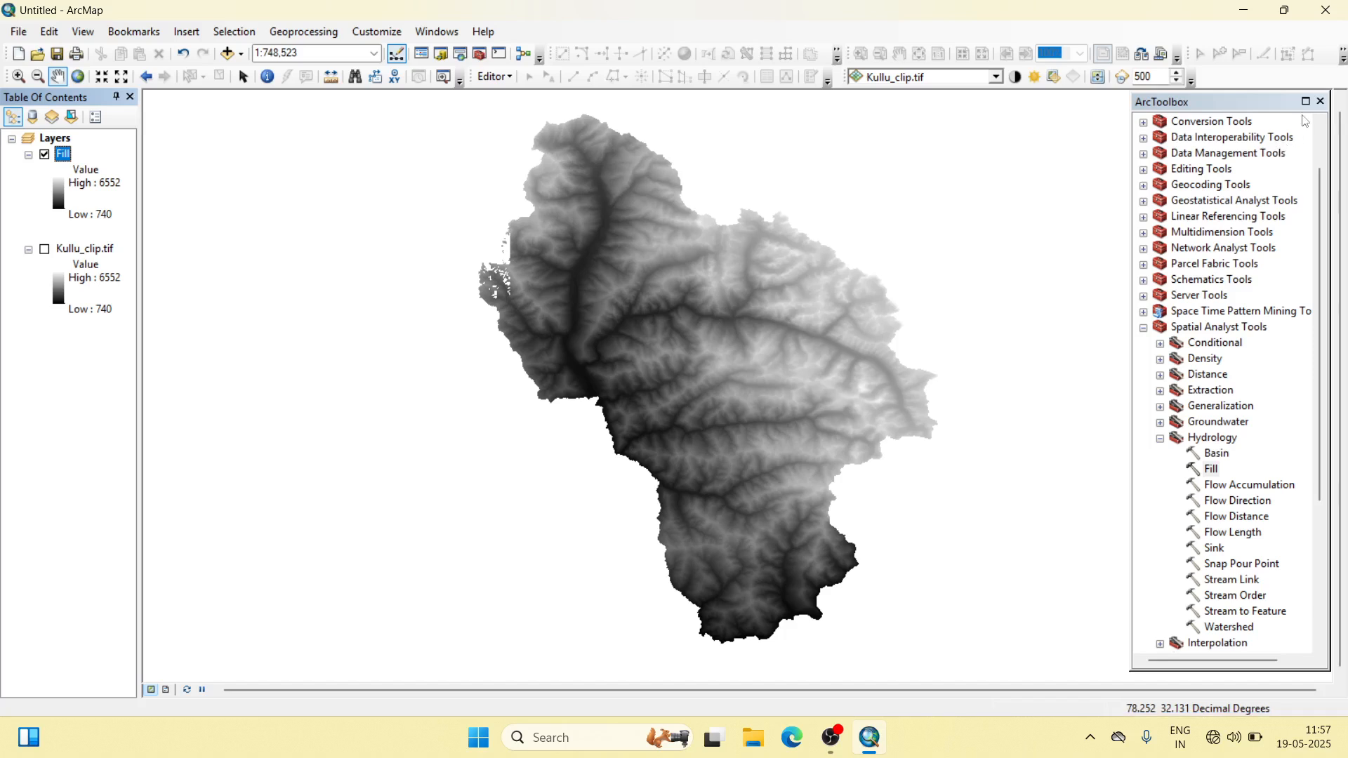
click(1320, 102)
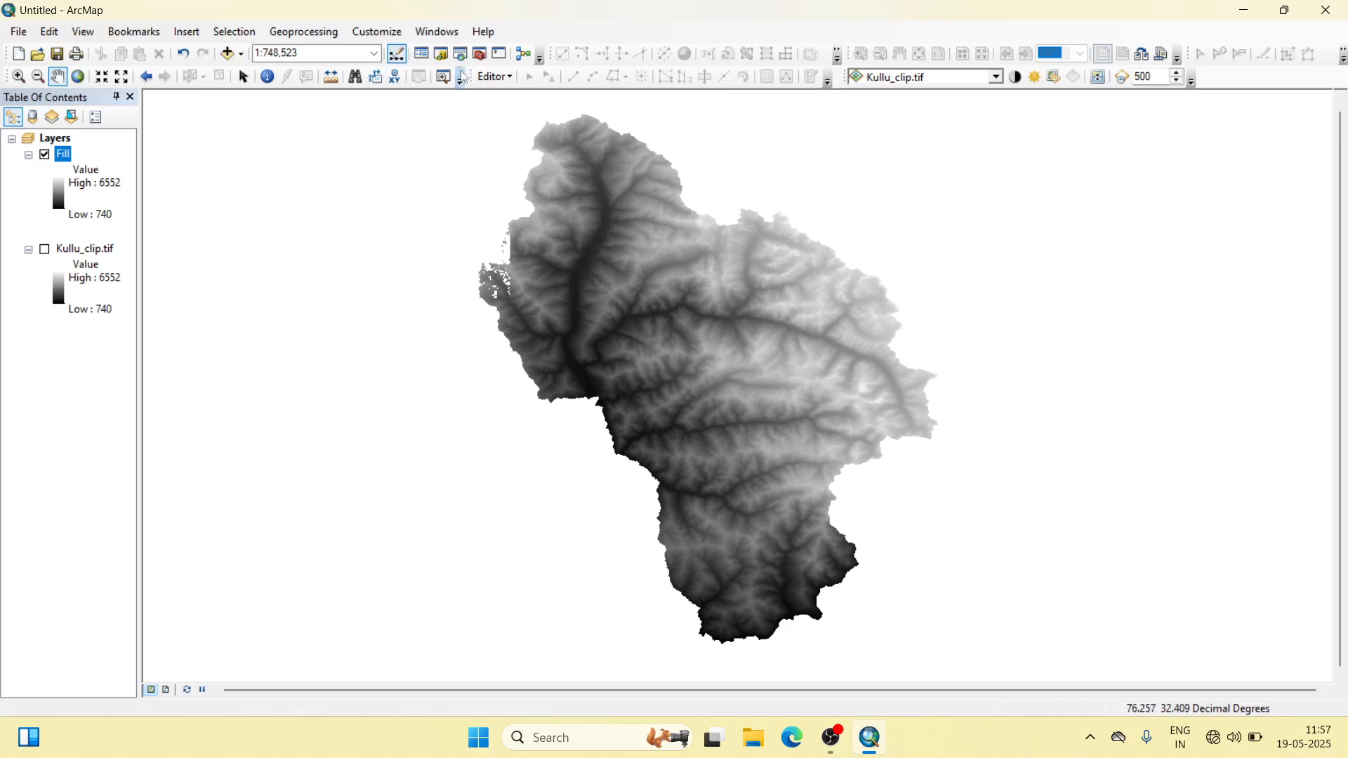
- Open the Flow Direction tool from the Spatial Analyst hydrology tools and set Fill as its input surface raster
click(480, 55)
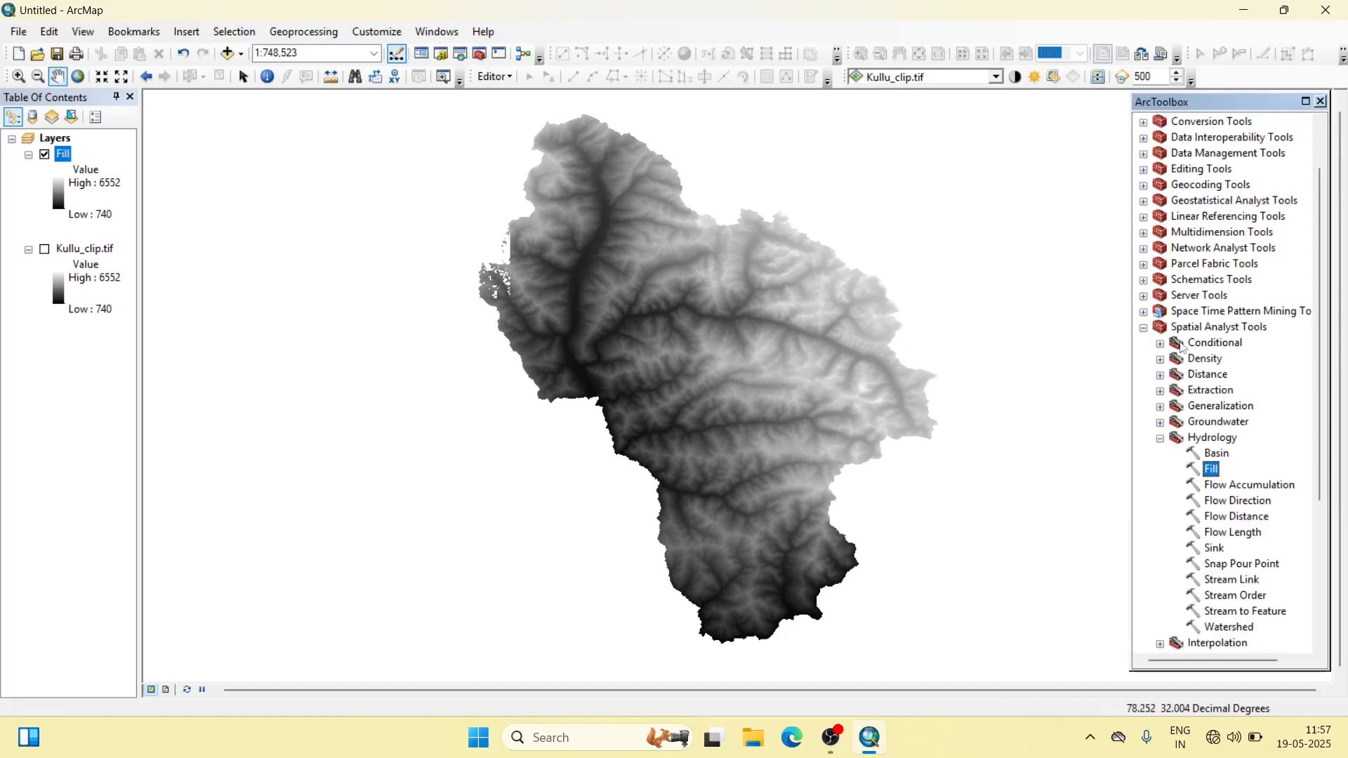
click(1144, 328)
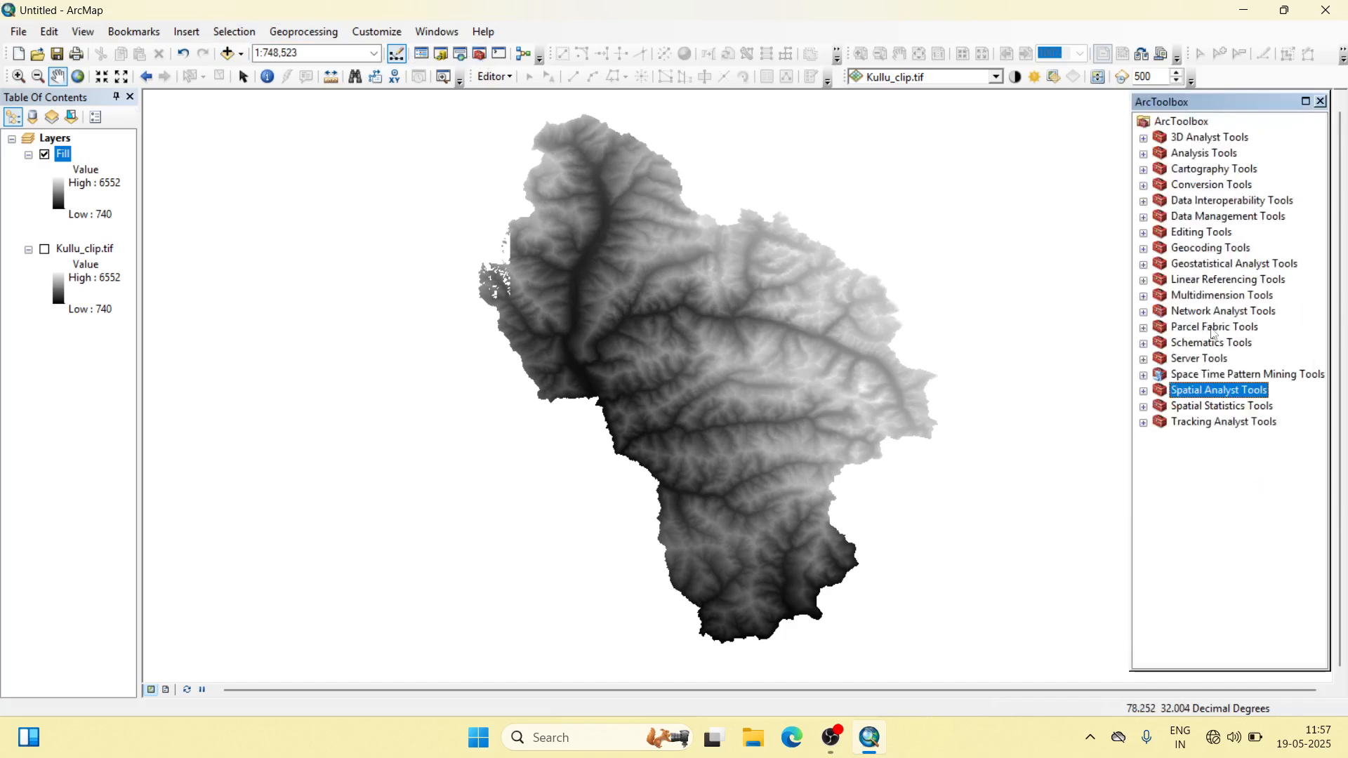
click(1145, 393)
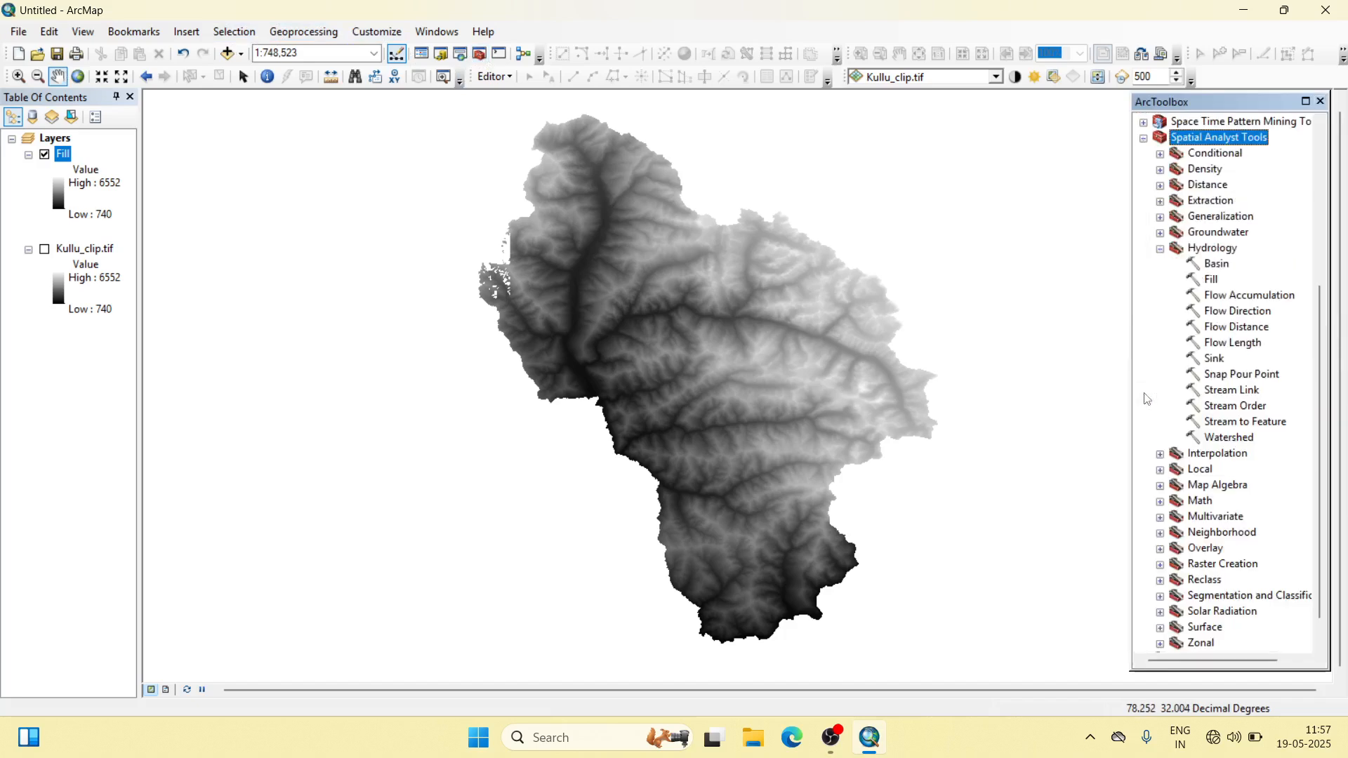
click(1226, 254)
click(1241, 315)
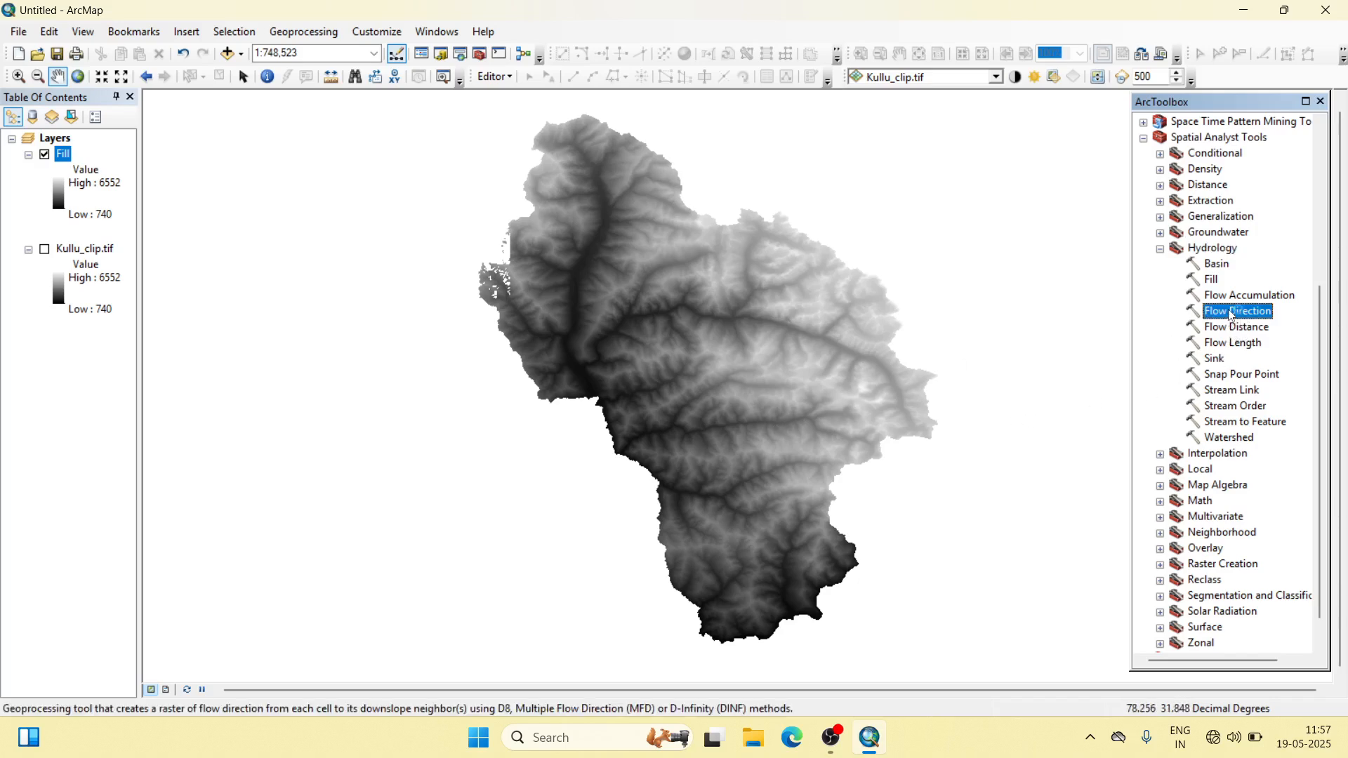
double_click(1232, 316)
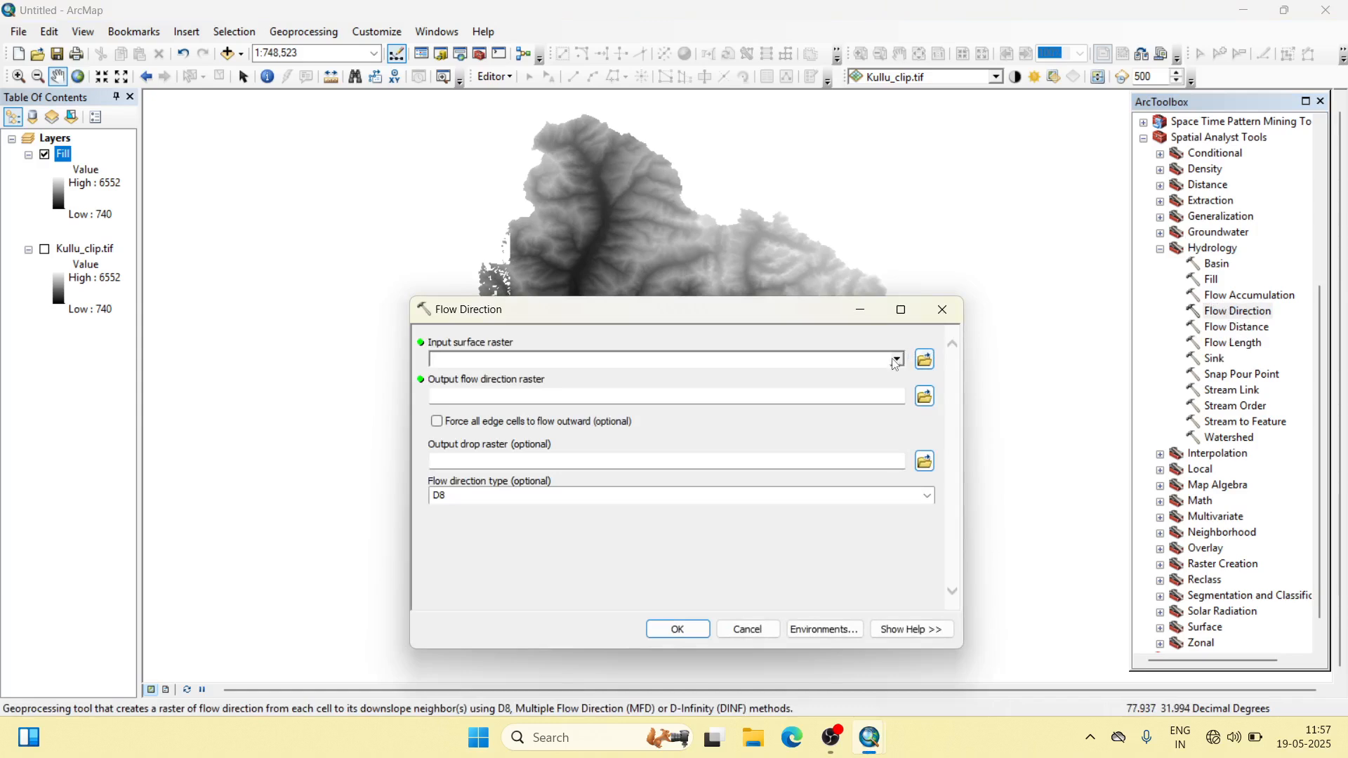
click(897, 361)
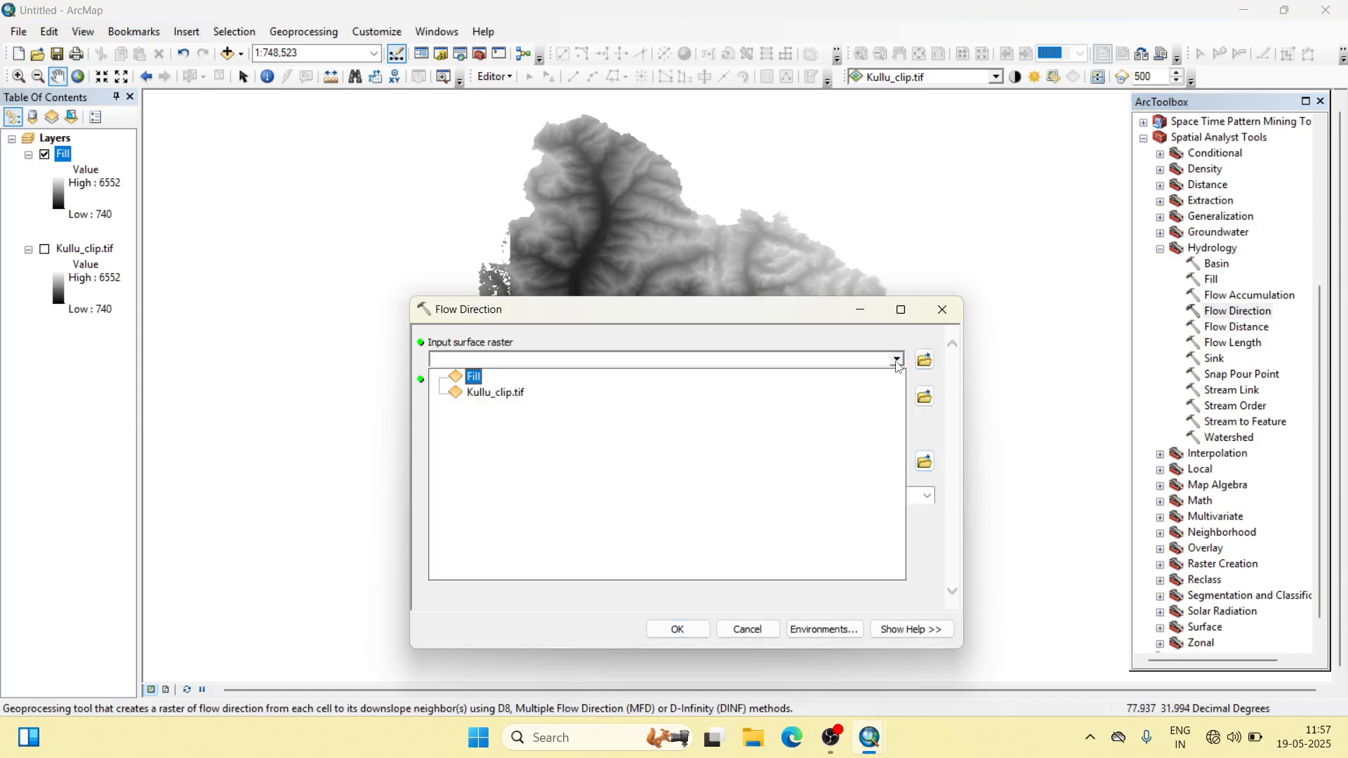
click(475, 378)
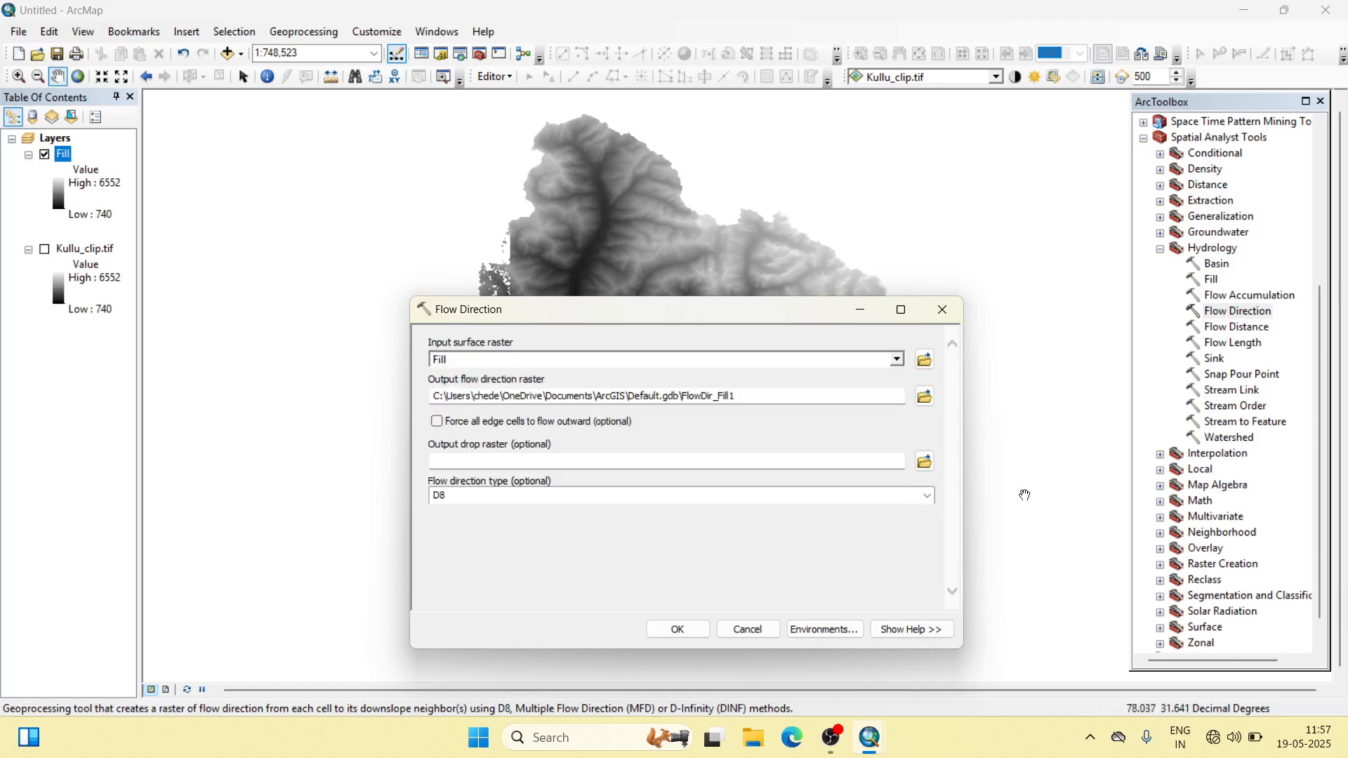
- Save the output flow direction raster as Flowdir in the Desktop folder 190525 and run the Flow Direction tool with the D8 type
click(925, 396)
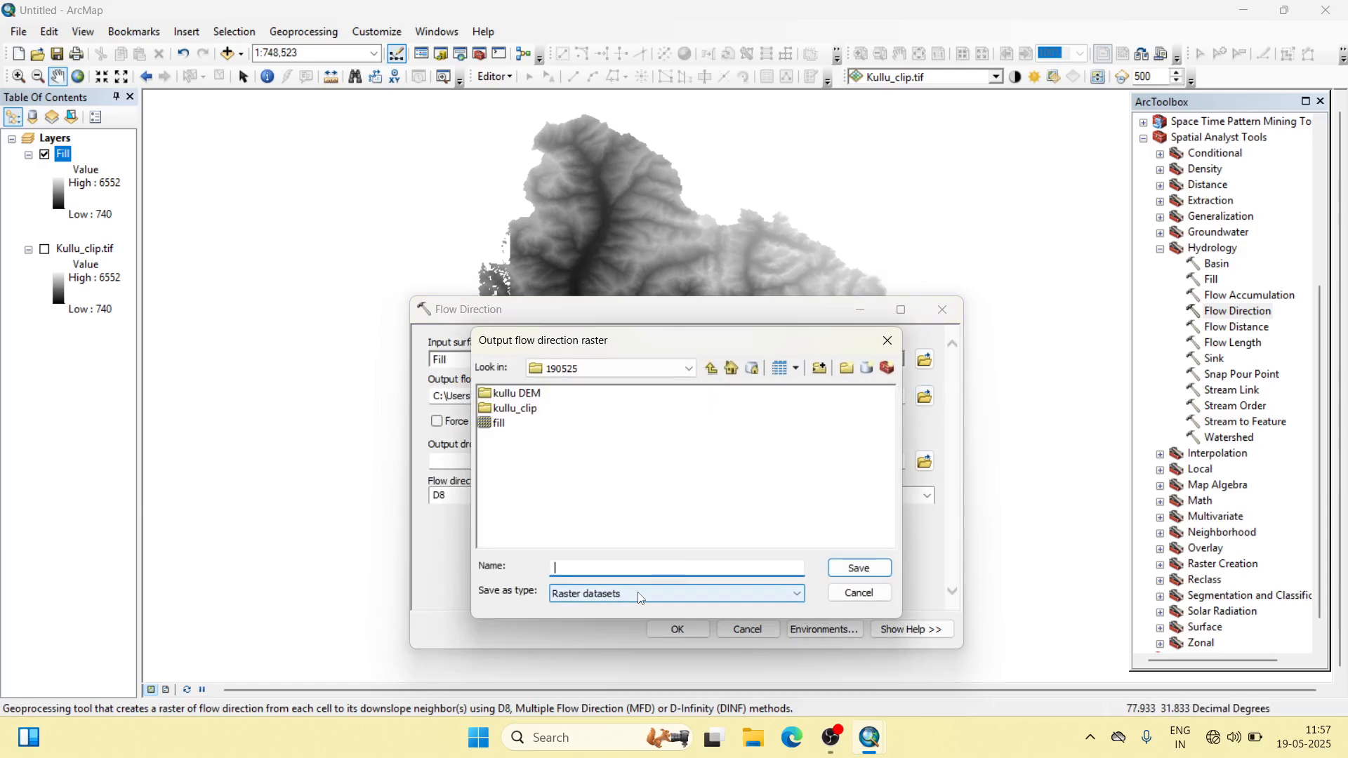
text(Flowdir)
click(860, 568)
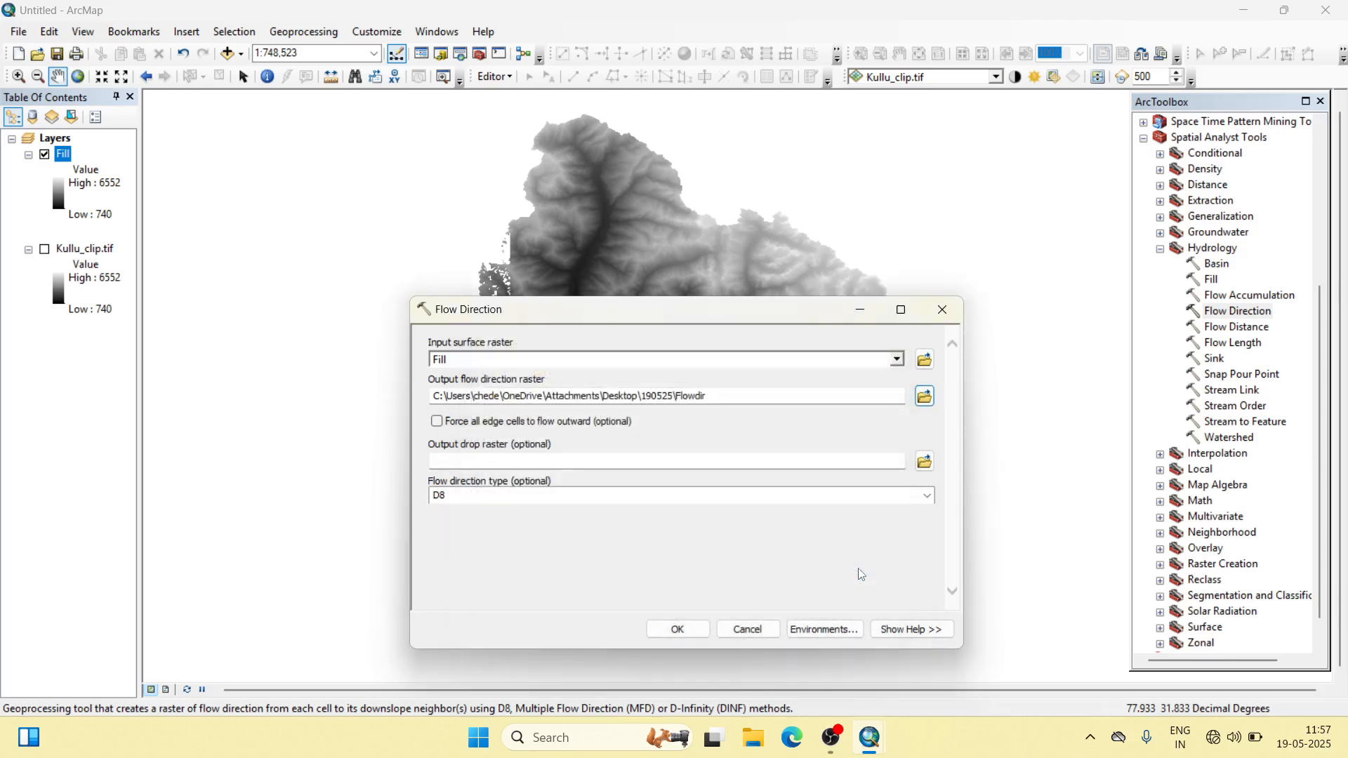
click(696, 627)
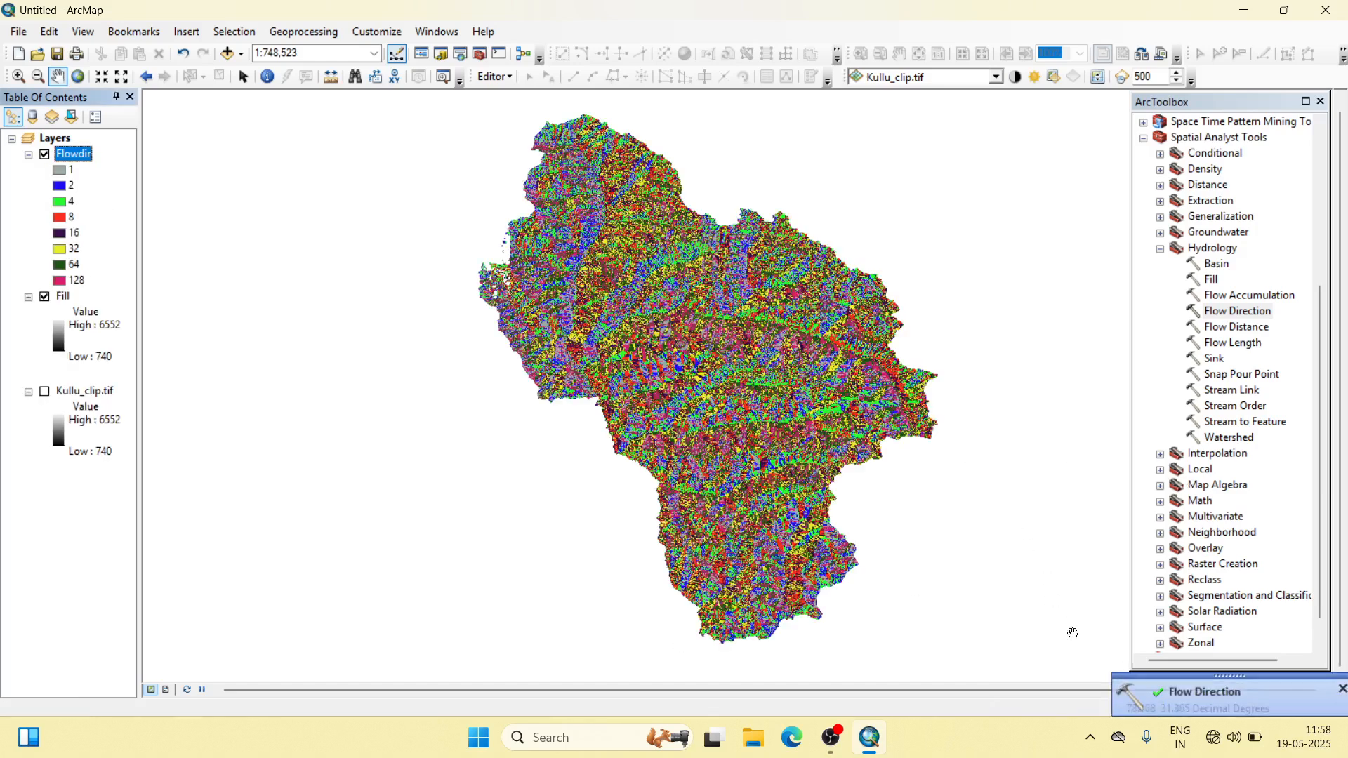
- Inspect the Flowdir raster up close, hide the Fill layer beneath it and close the toolbox window
scroll(751, 357, up, 4)
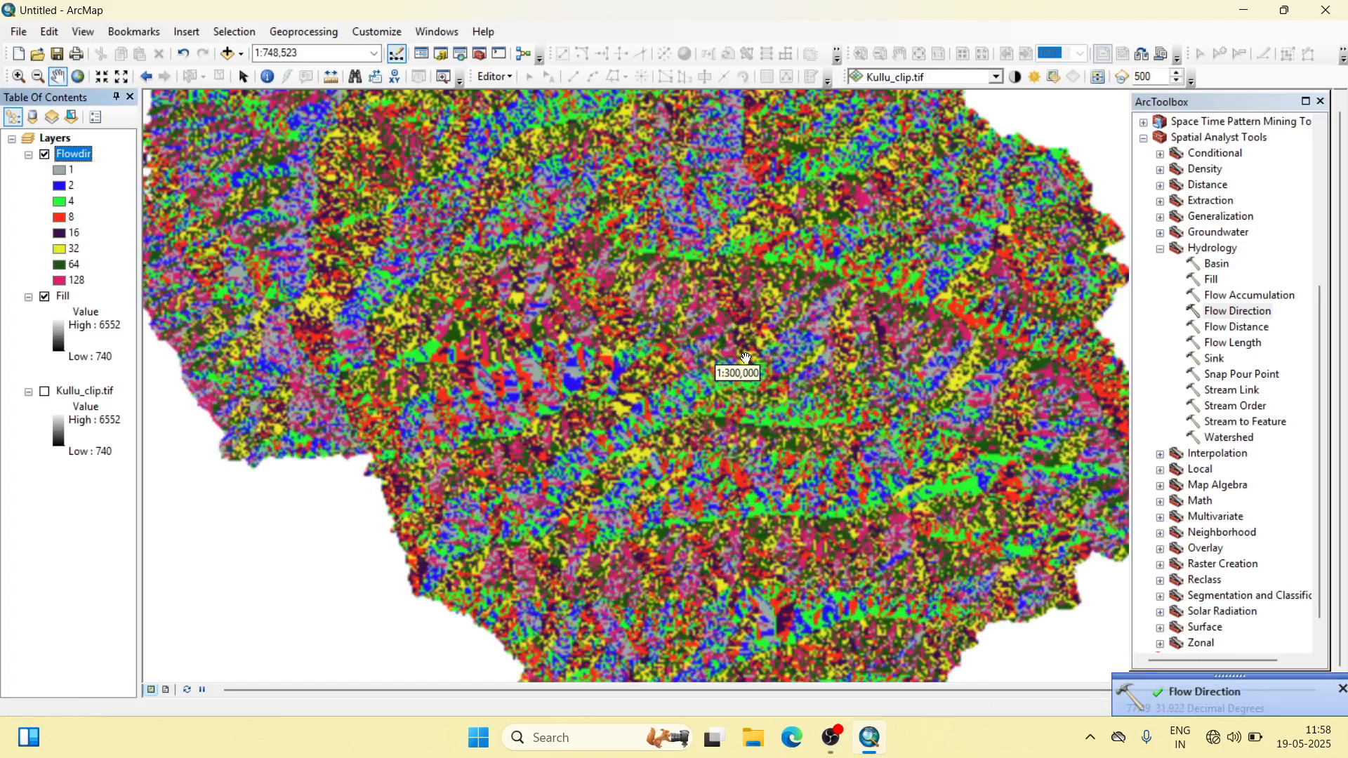
scroll(746, 359, down, 3)
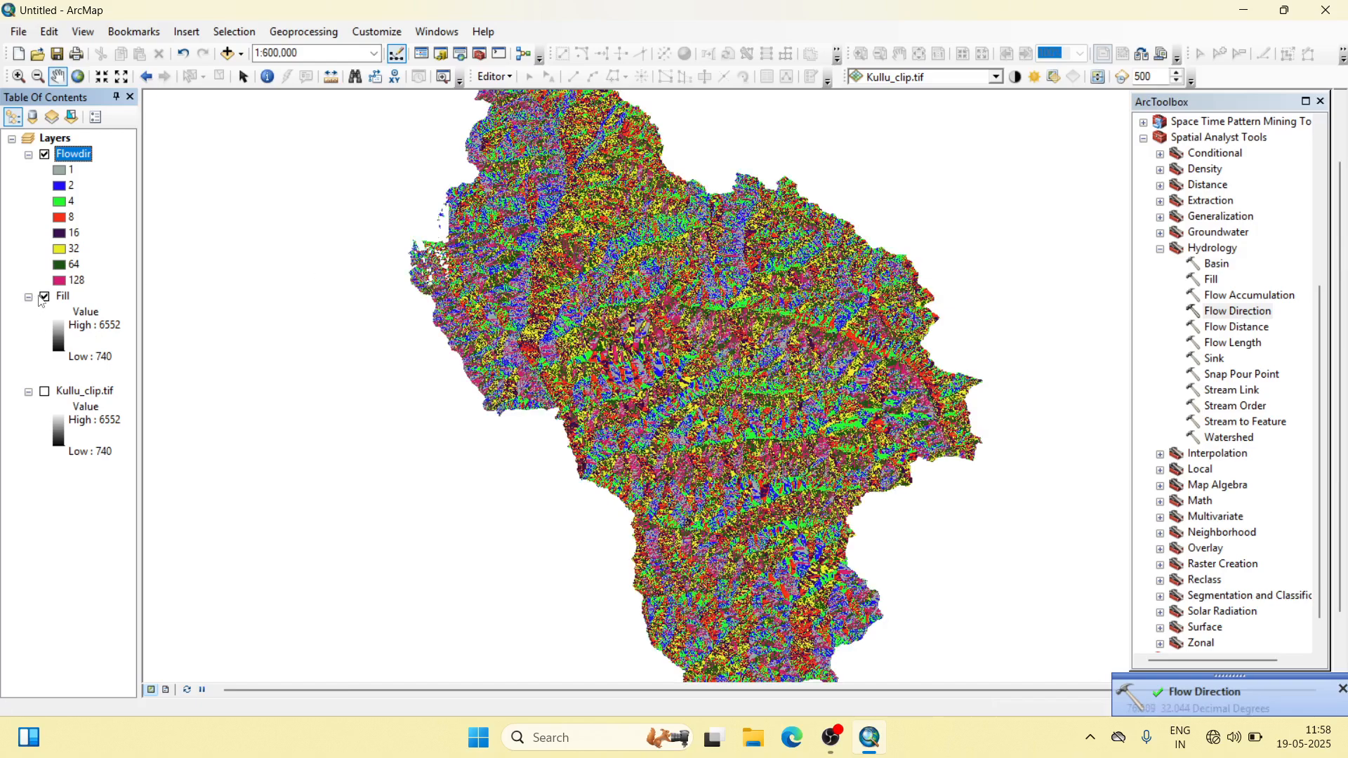
click(44, 297)
scroll(666, 335, down, 1)
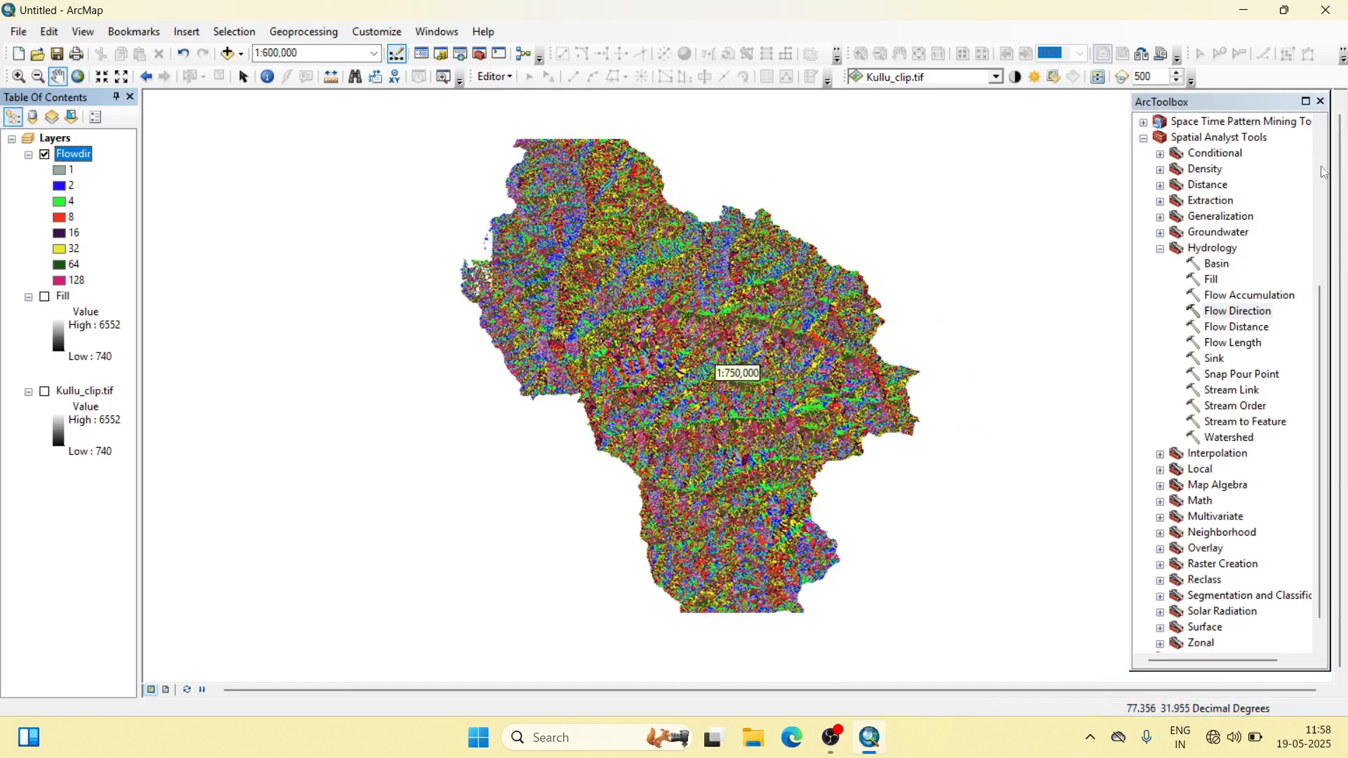
click(1321, 101)
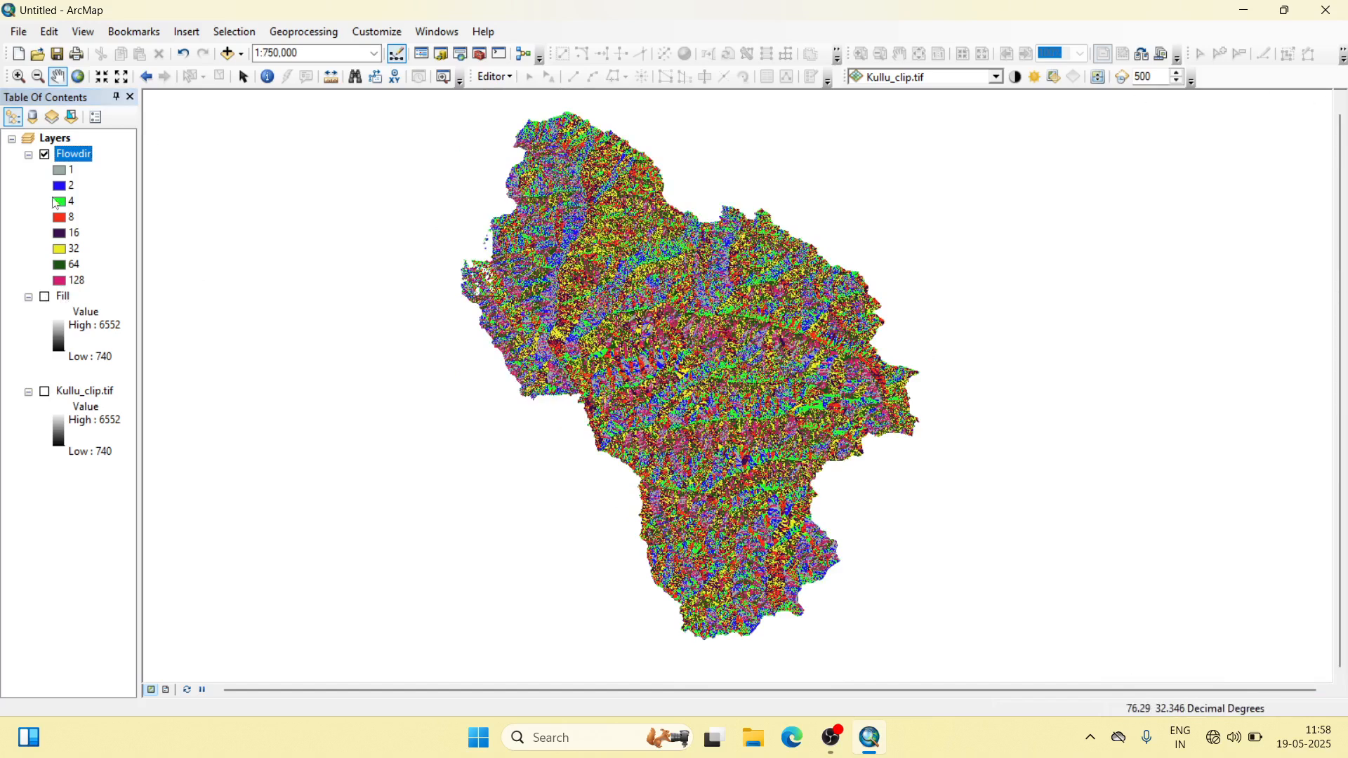
- Turn the Fill layer back on and hide the Flowdir layer to view the filled DEM alone
click(44, 297)
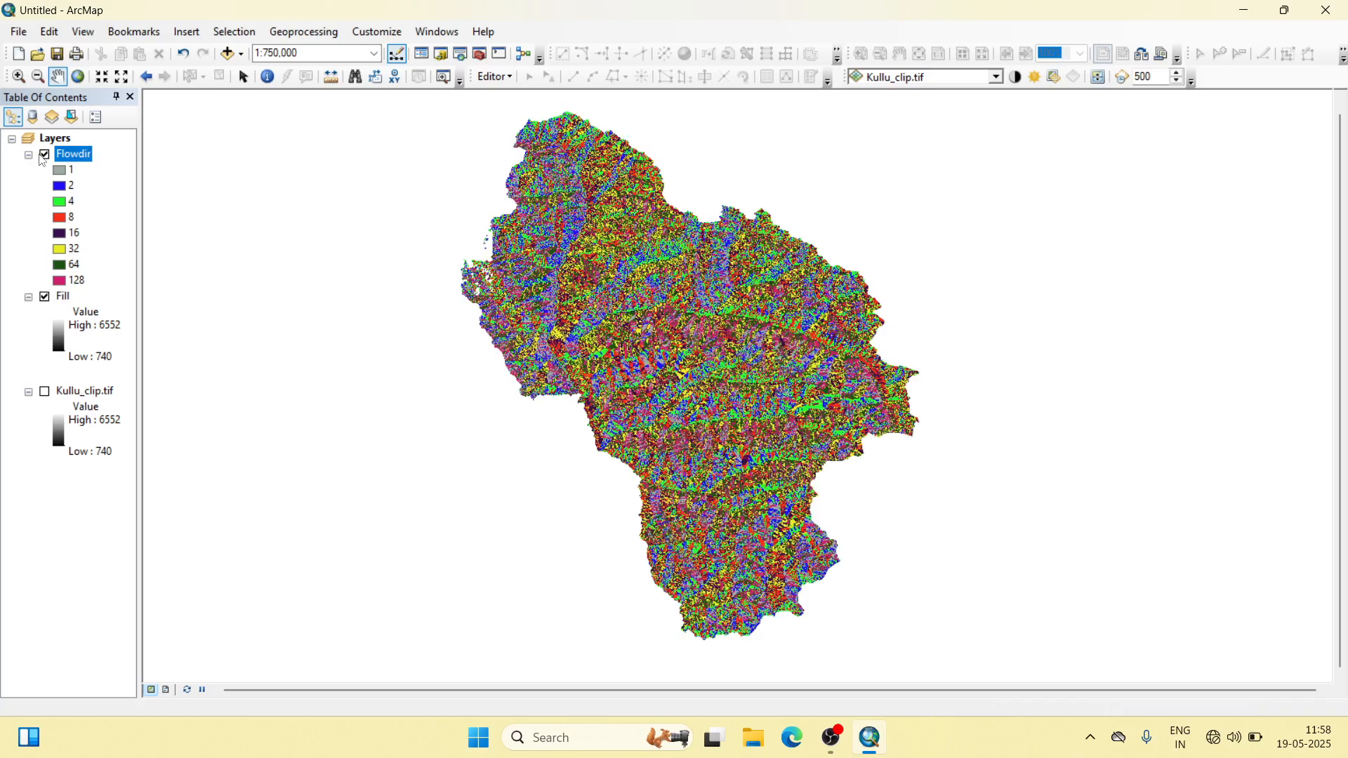
scroll(679, 304, up, 2)
scroll(679, 303, down, 1)
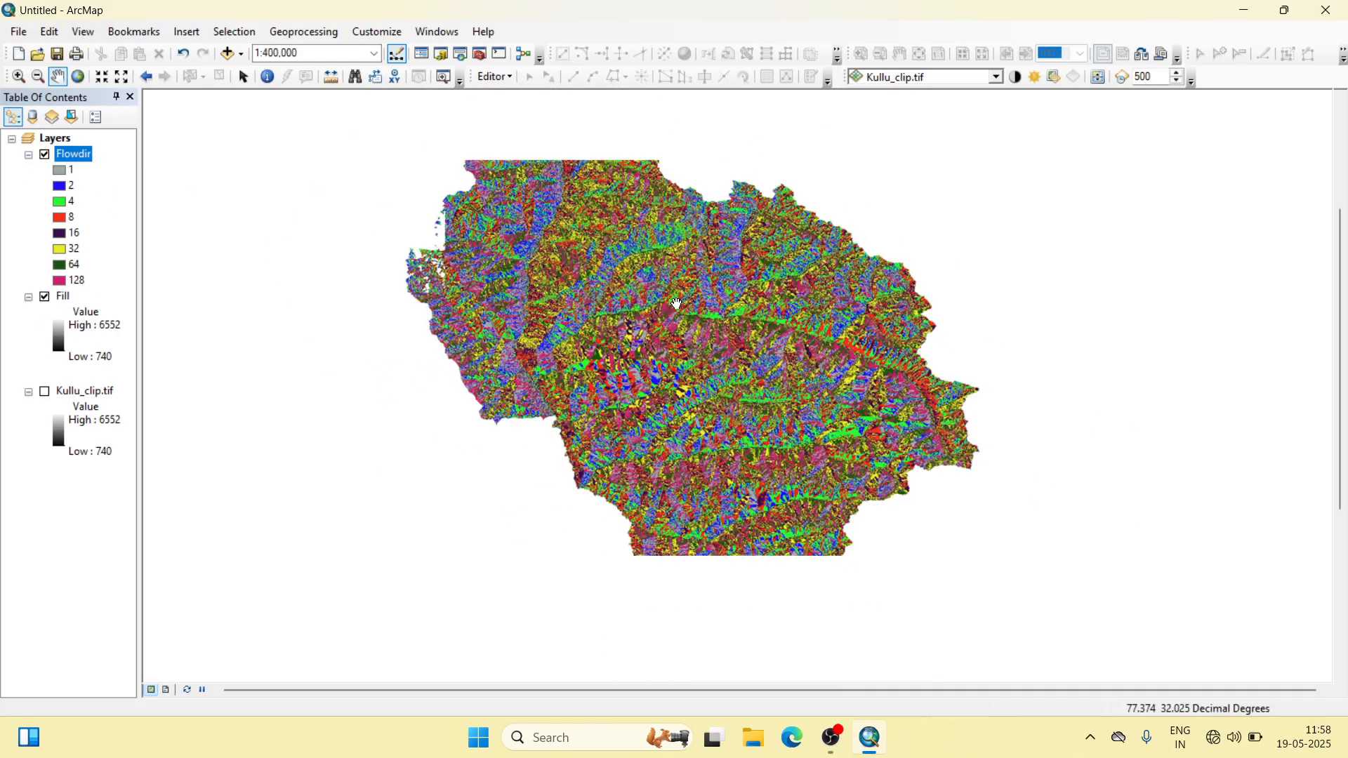
click(45, 156)
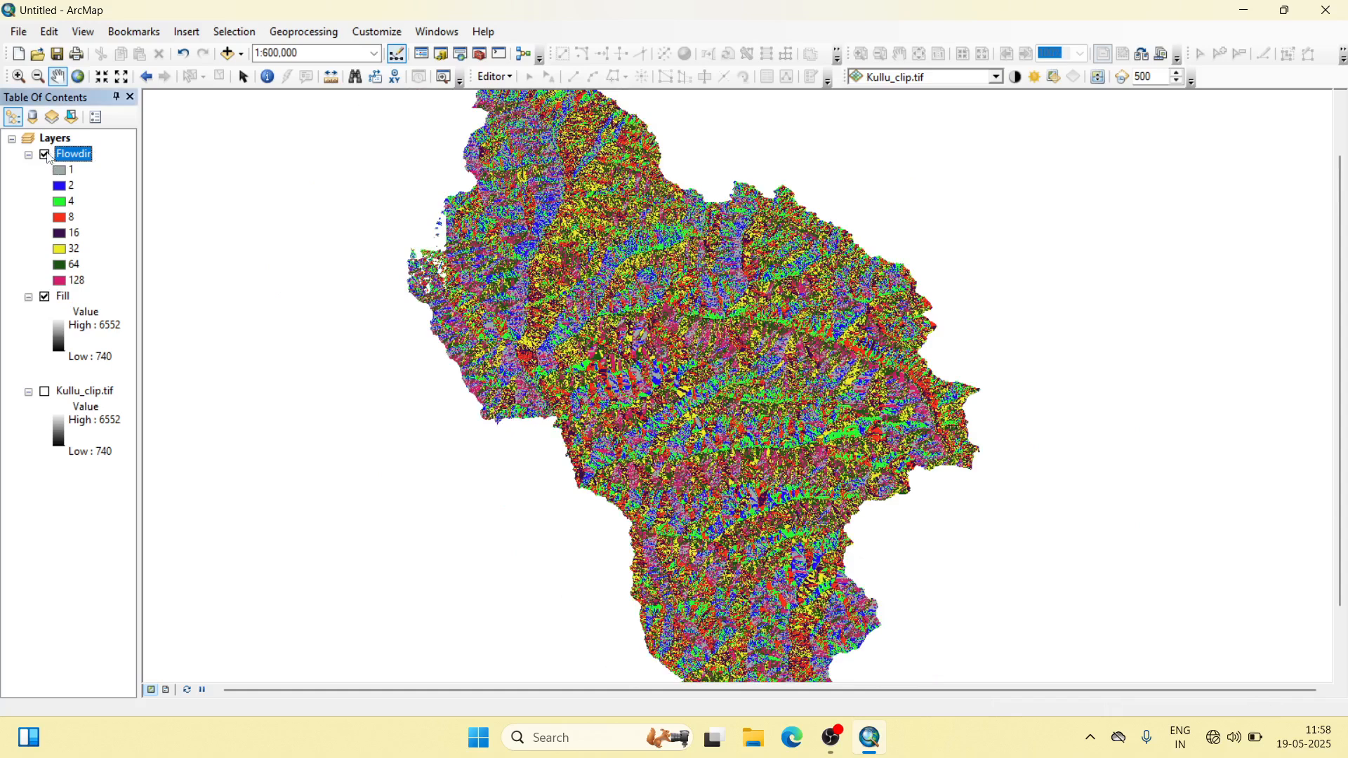
scroll(728, 239, down, 1)
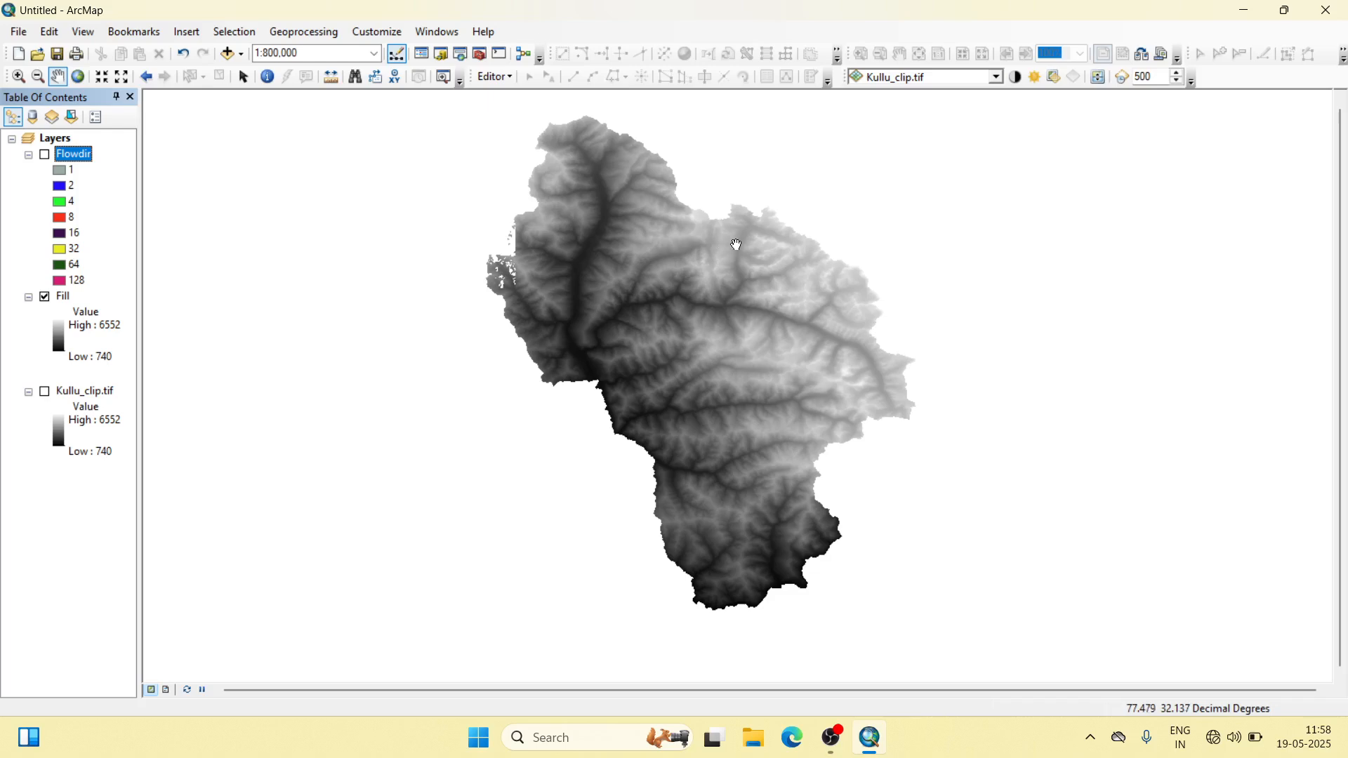
scroll(733, 246, up, 1)
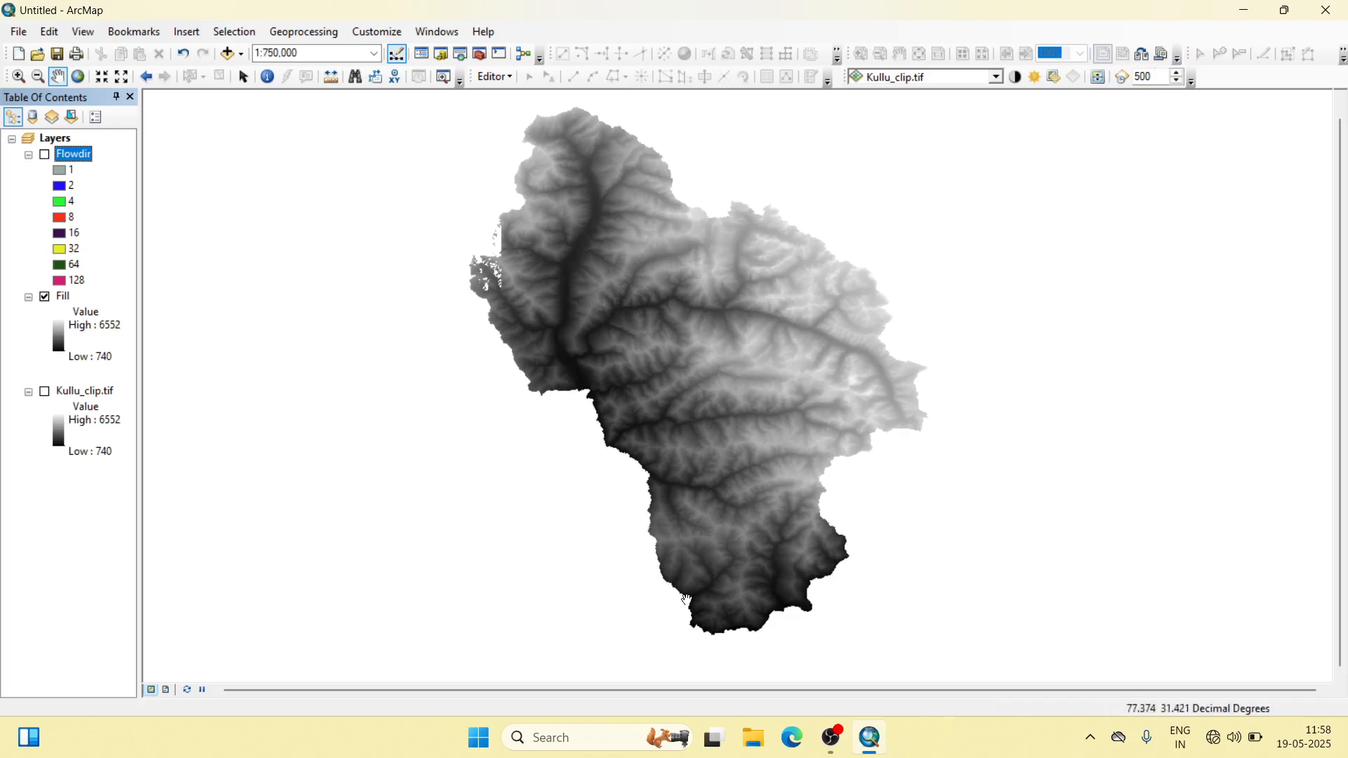